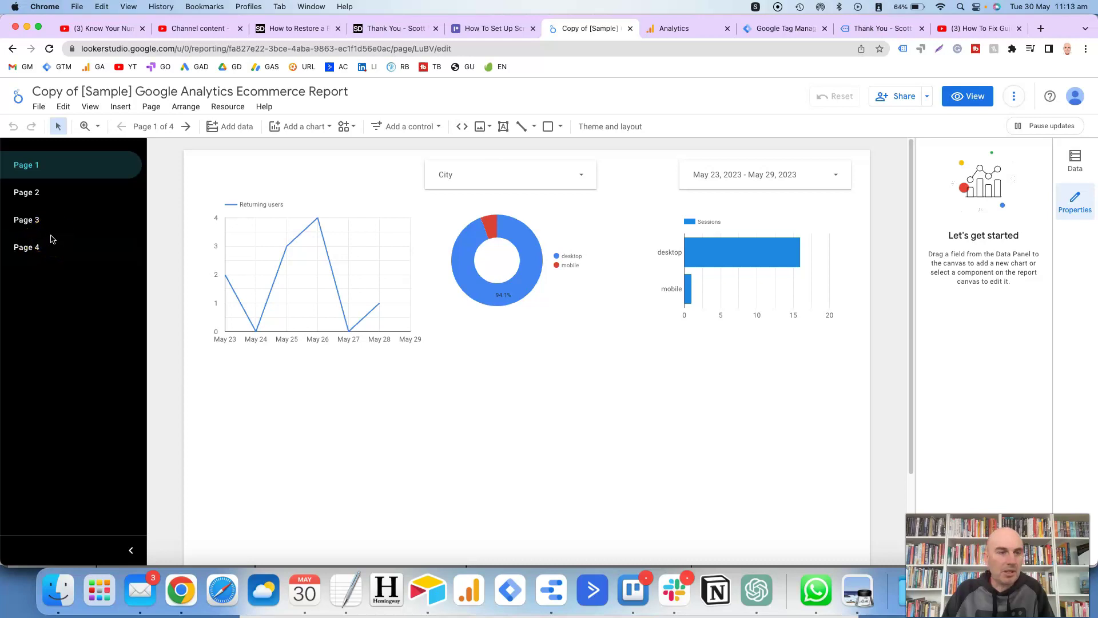
Open Theme and layout and start customising the current Custom theme
{"action": "left_click", "coordinate": [39, 108]}
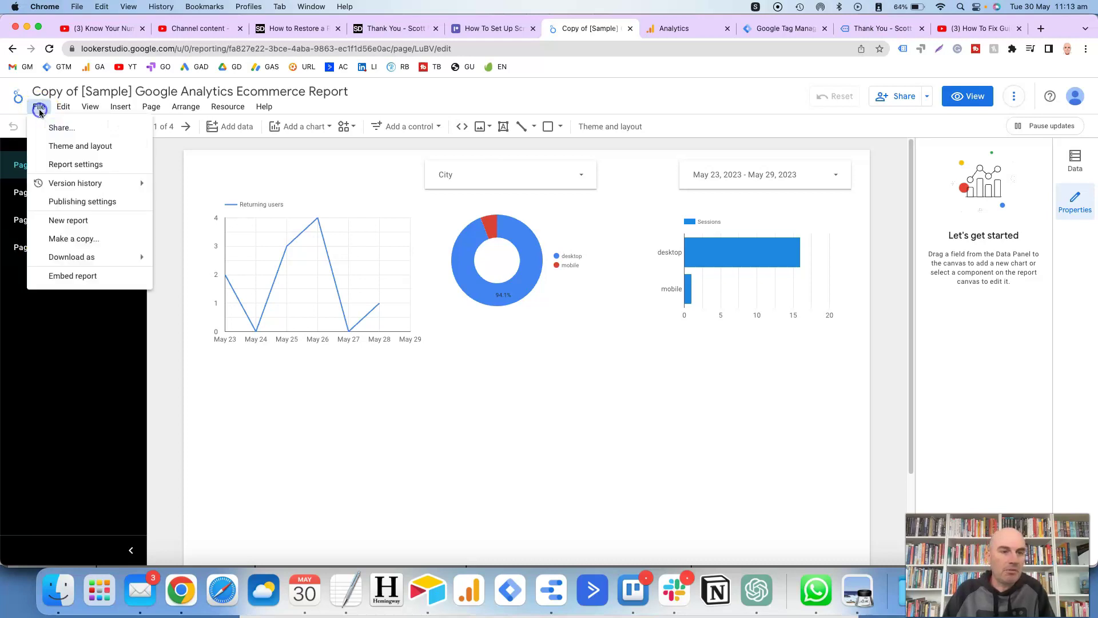
{"action": "left_click", "coordinate": [67, 148]}
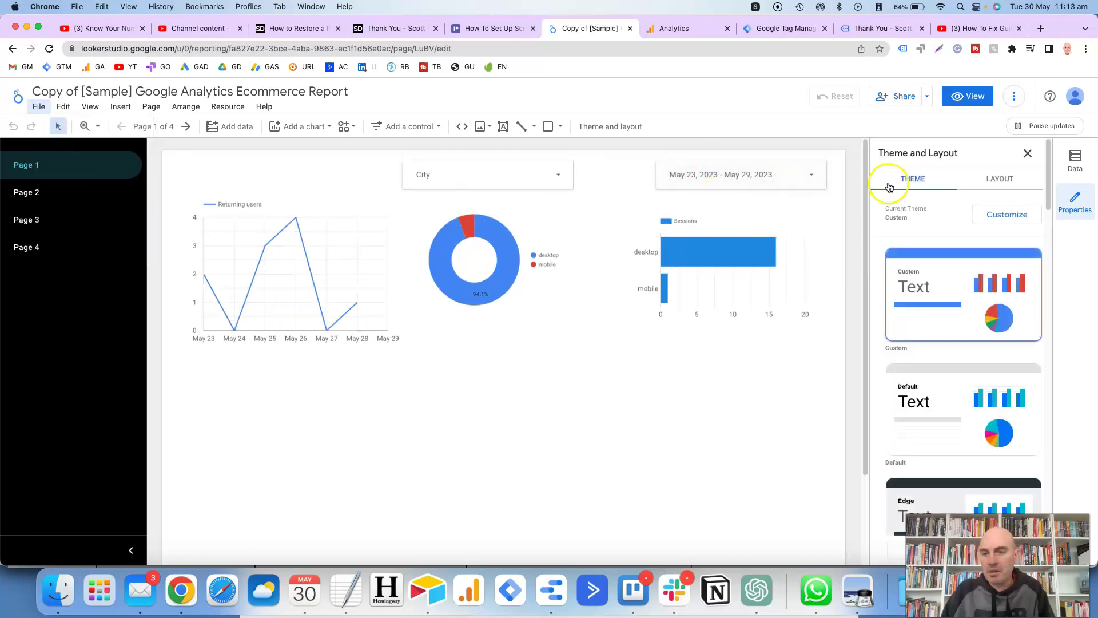
{"action": "left_click", "coordinate": [995, 221]}
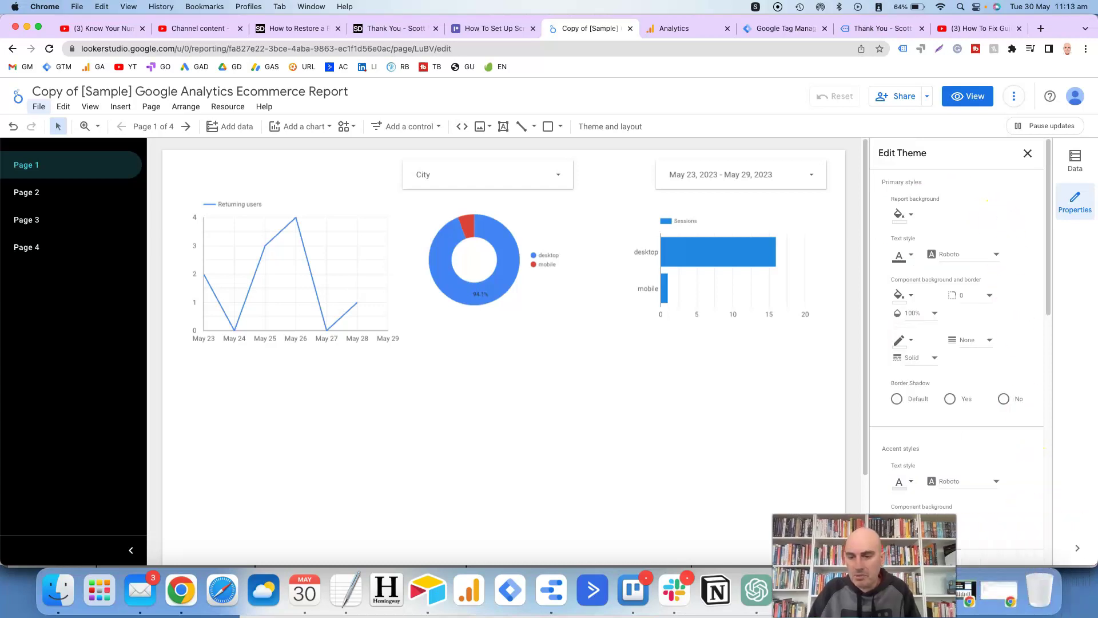
Review the page navigation font and background colour options without changing anything
{"action": "scroll", "coordinate": [958, 423], "scroll_direction": "down", "scroll_amount": 10}
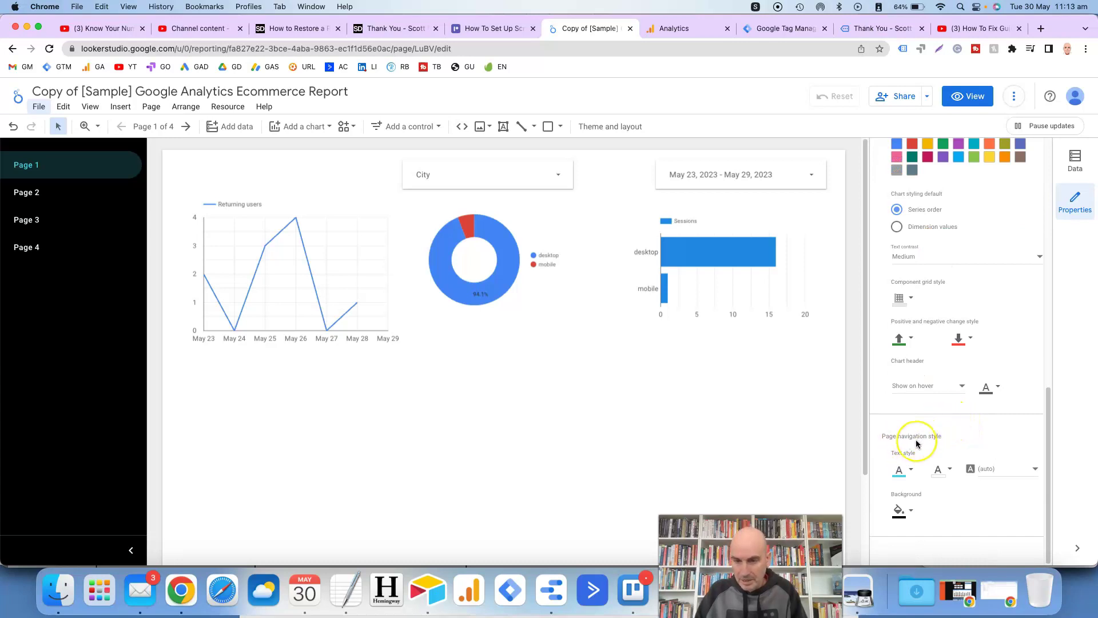
{"action": "scroll", "coordinate": [916, 443], "scroll_direction": "up", "scroll_amount": 1}
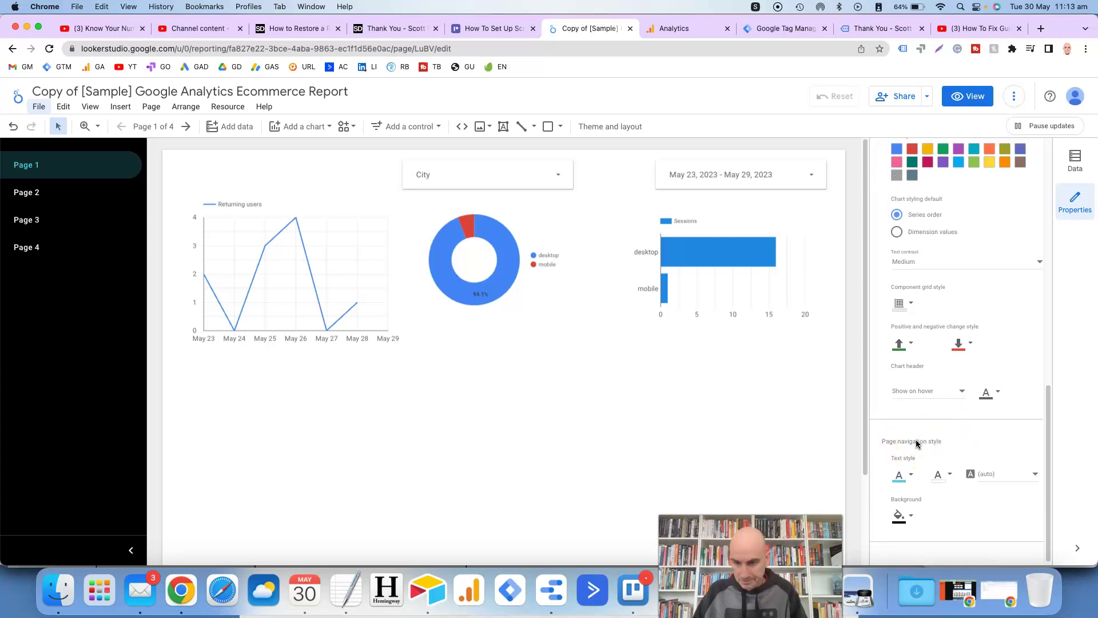
{"action": "left_click", "coordinate": [910, 458]}
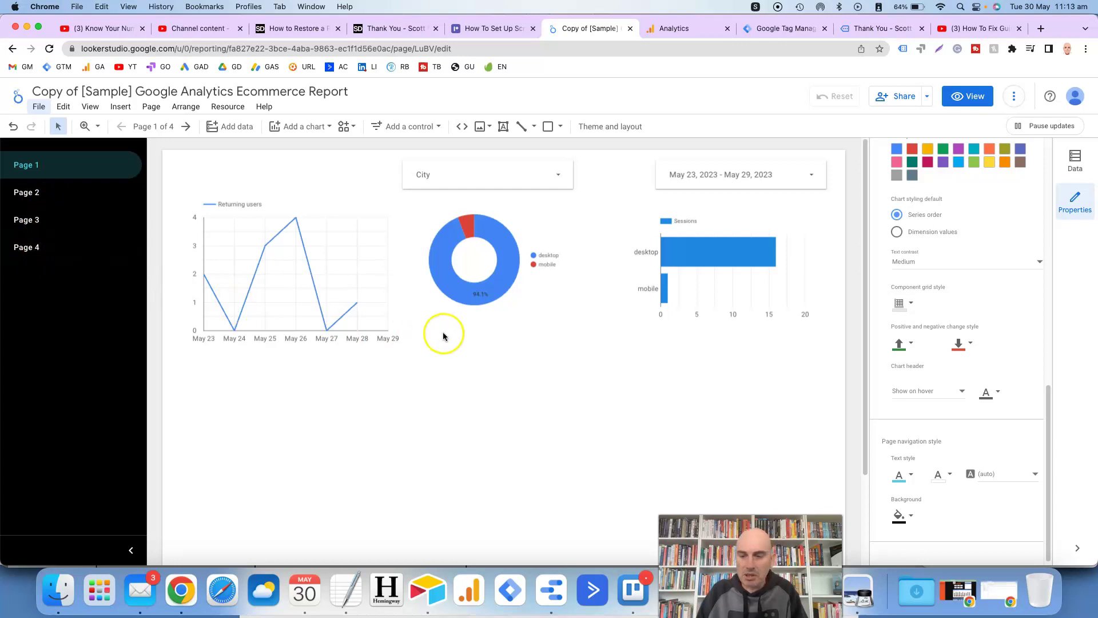
{"action": "left_click", "coordinate": [1035, 479]}
{"action": "left_click", "coordinate": [938, 516]}
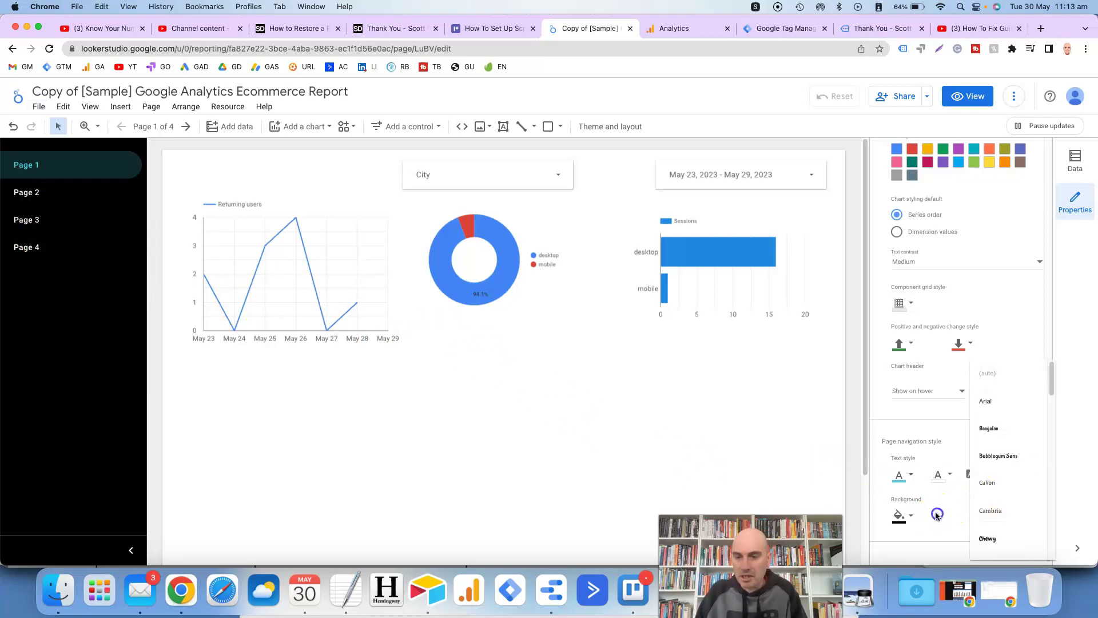
{"action": "left_click", "coordinate": [913, 519]}
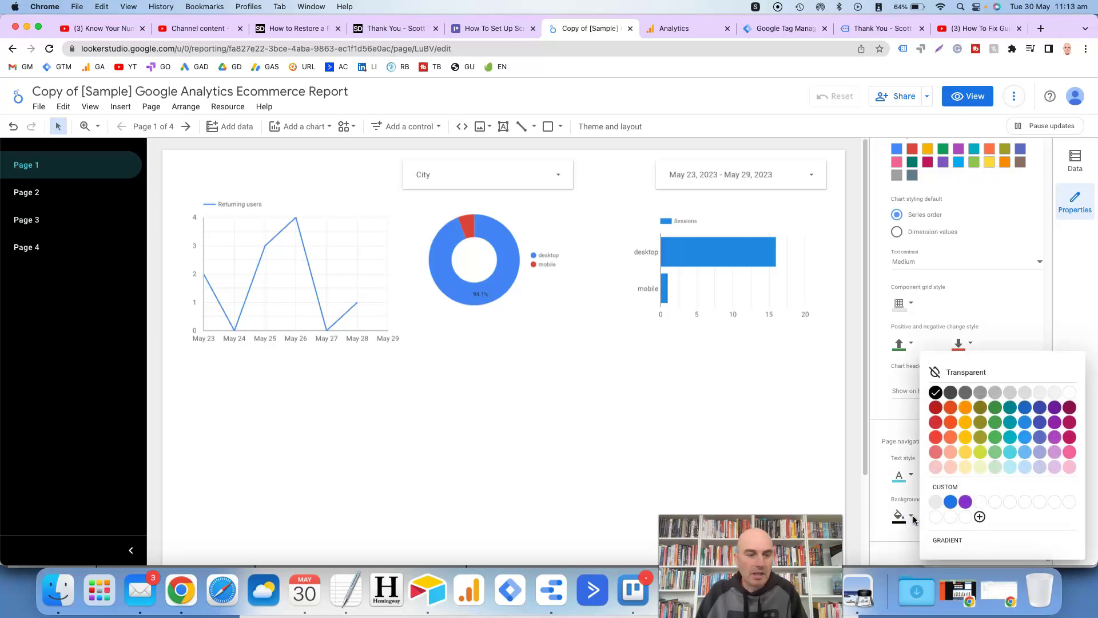
{"action": "left_click", "coordinate": [1016, 246]}
{"action": "scroll", "coordinate": [1015, 243], "scroll_direction": "up", "scroll_amount": 10}
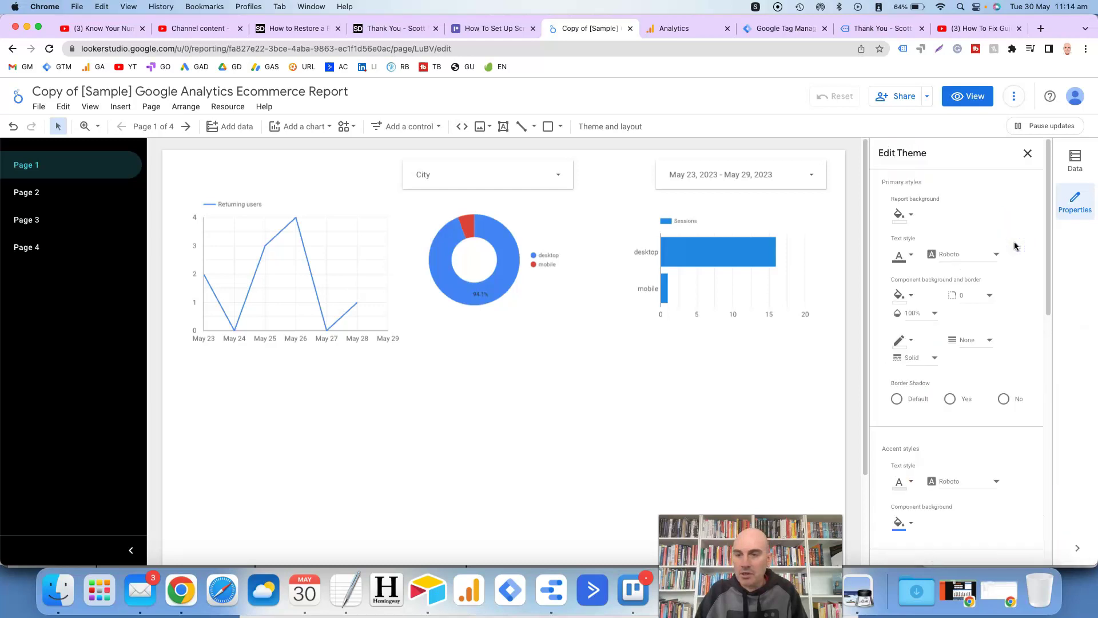
Check the Layout navigation type, keep it on Left, and close the theme settings
{"action": "left_click", "coordinate": [1028, 156]}
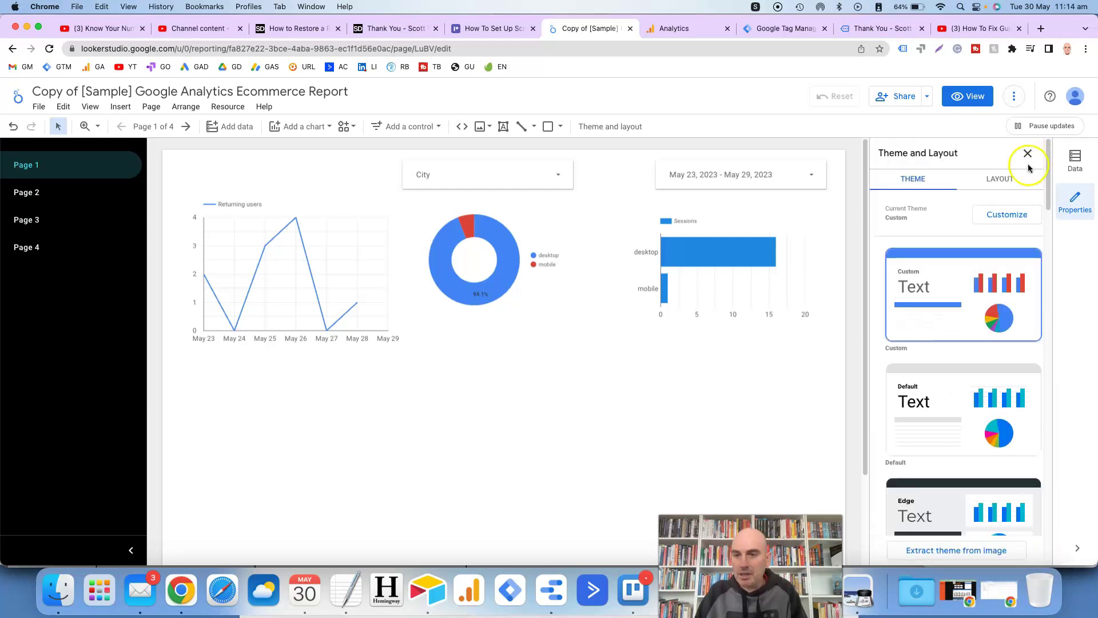
{"action": "left_click", "coordinate": [1003, 182]}
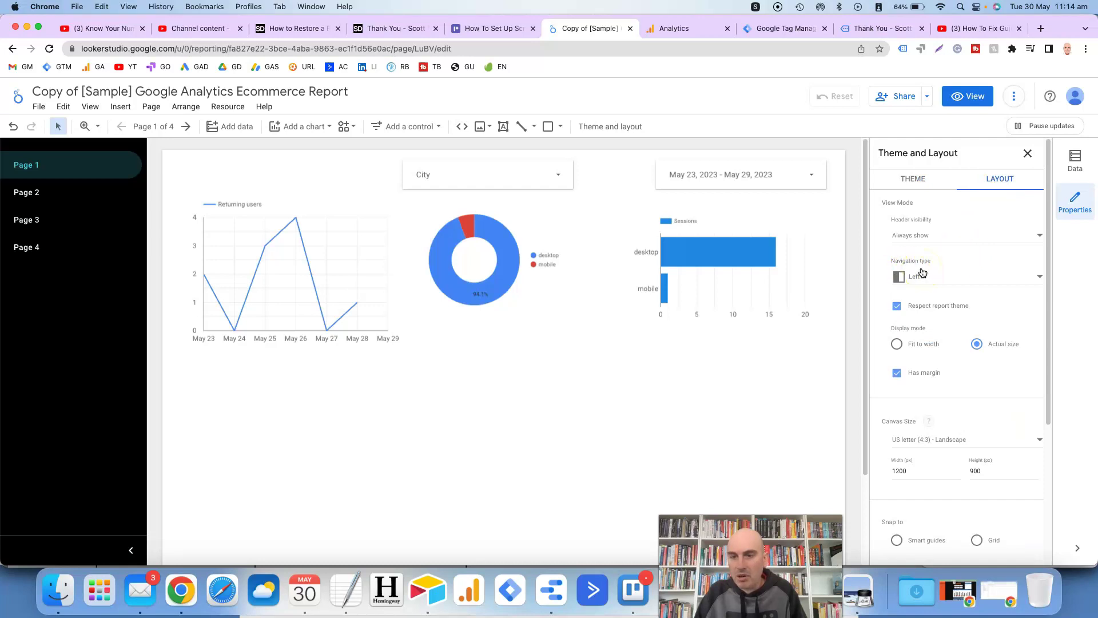
{"action": "left_click", "coordinate": [1039, 278]}
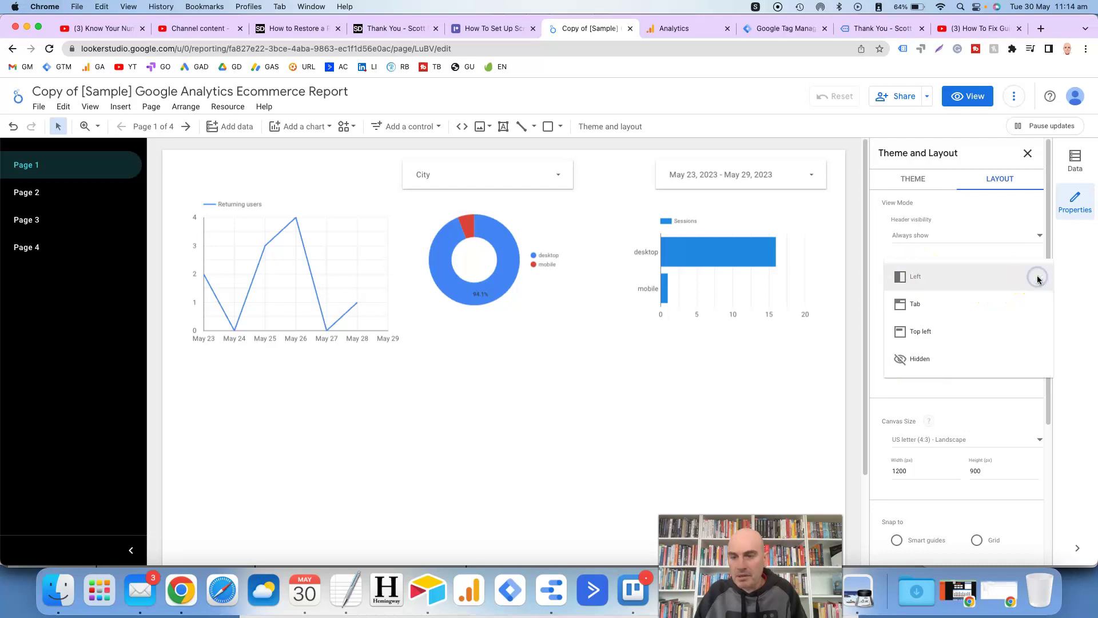
{"action": "left_click_drag", "start_coordinate": [1035, 282], "coordinate": [1005, 356]}
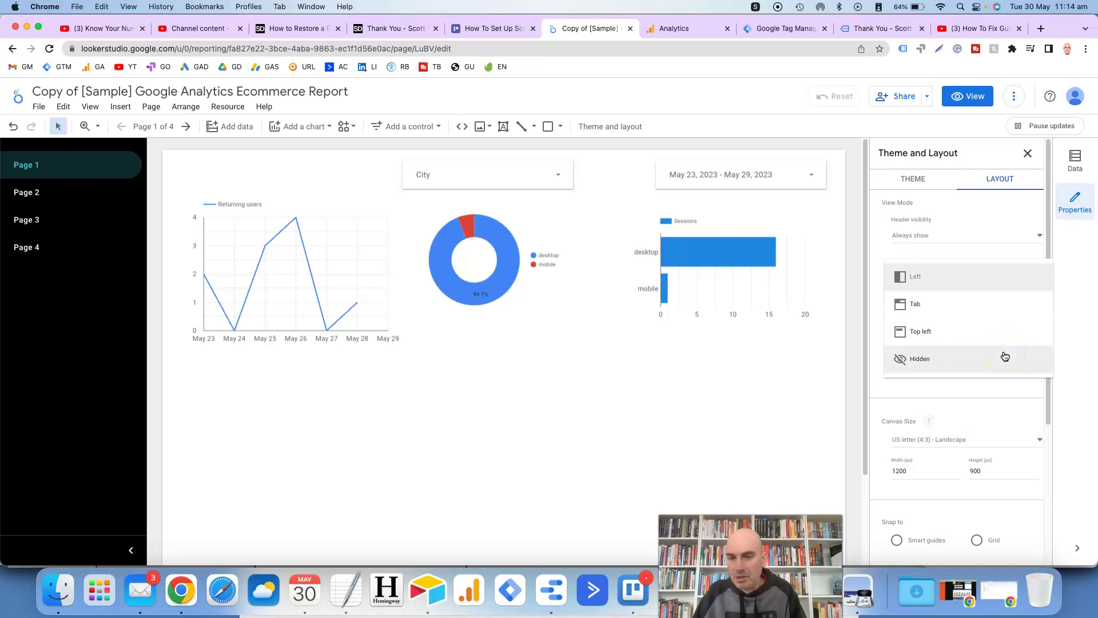
{"action": "left_click_drag", "start_coordinate": [1005, 356], "coordinate": [947, 288]}
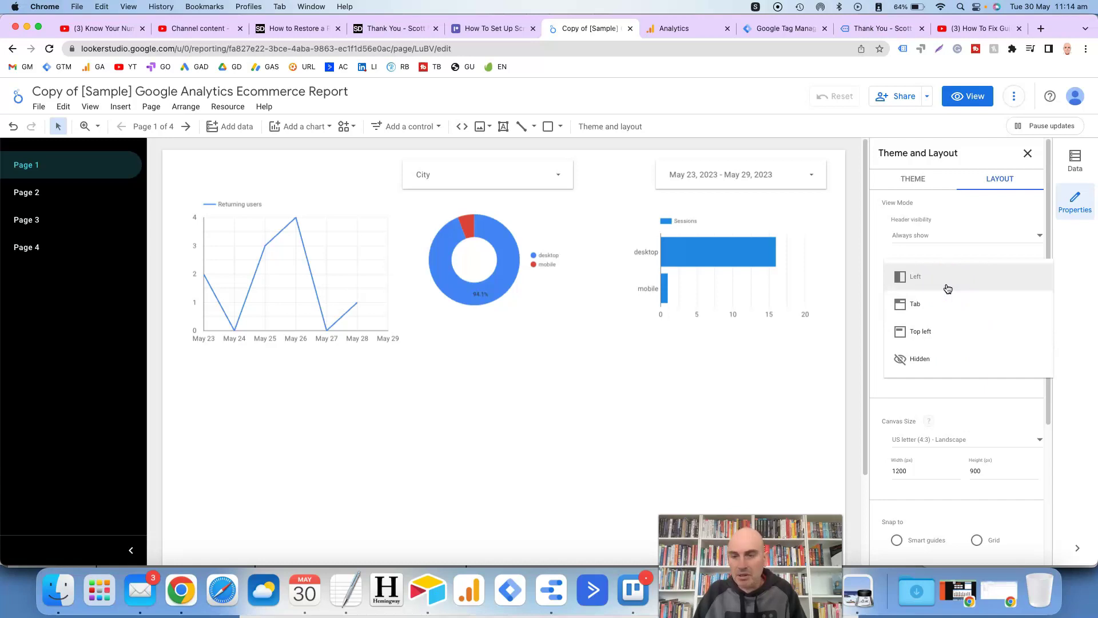
{"action": "left_click_drag", "start_coordinate": [947, 287], "coordinate": [90, 316]}
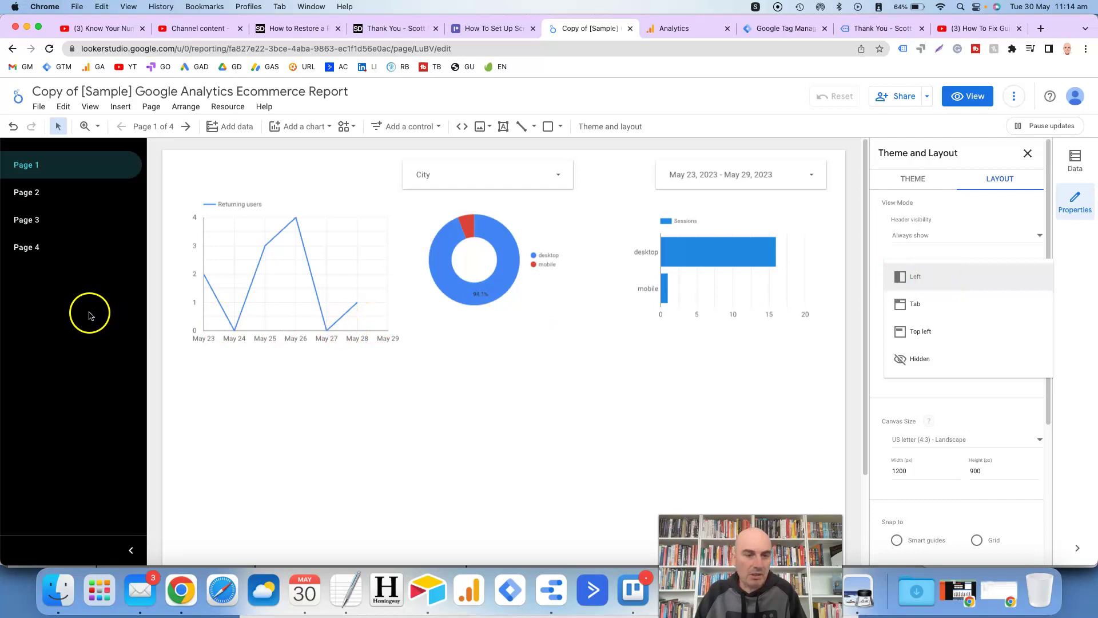
{"action": "left_click", "coordinate": [89, 315]}
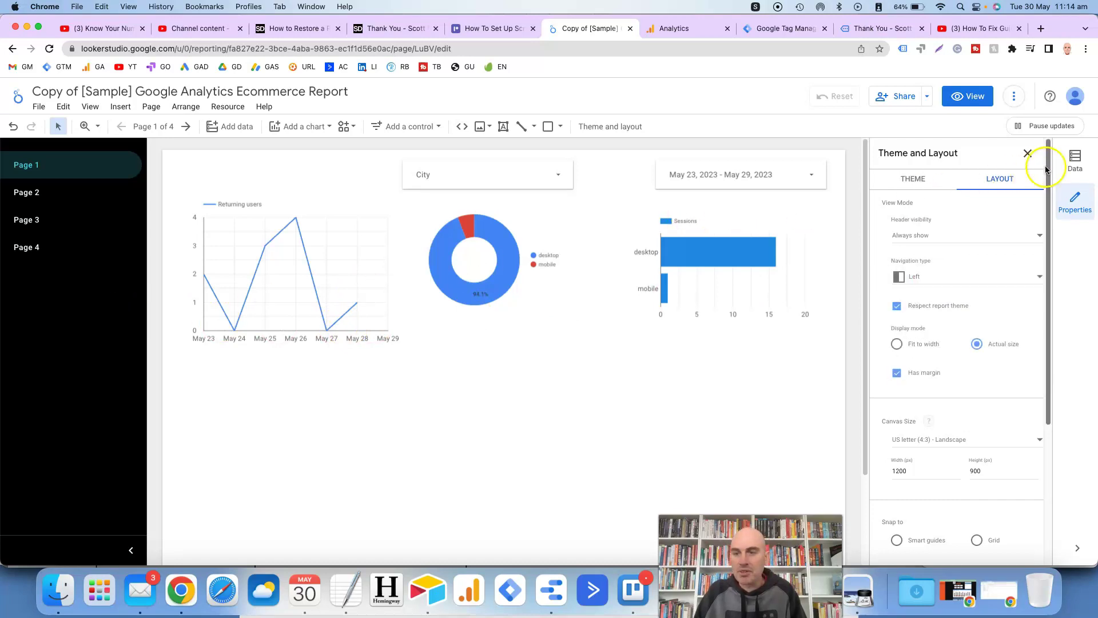
{"action": "left_click", "coordinate": [1028, 155]}
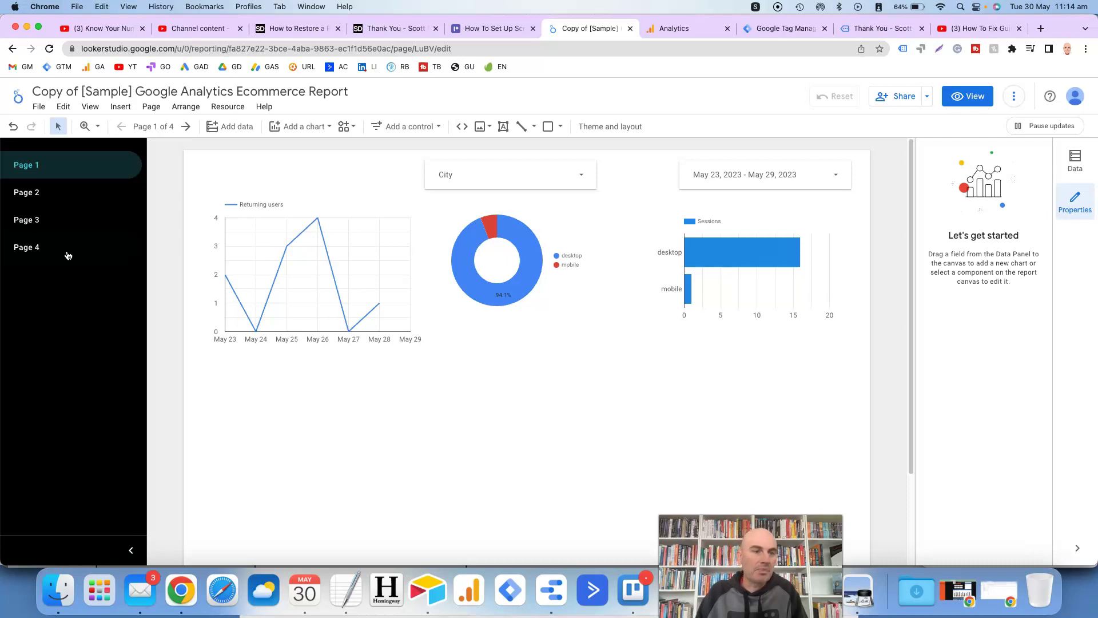
Use Page > Manage pages to list Page 1 through Page 4
{"action": "left_click", "coordinate": [153, 108]}
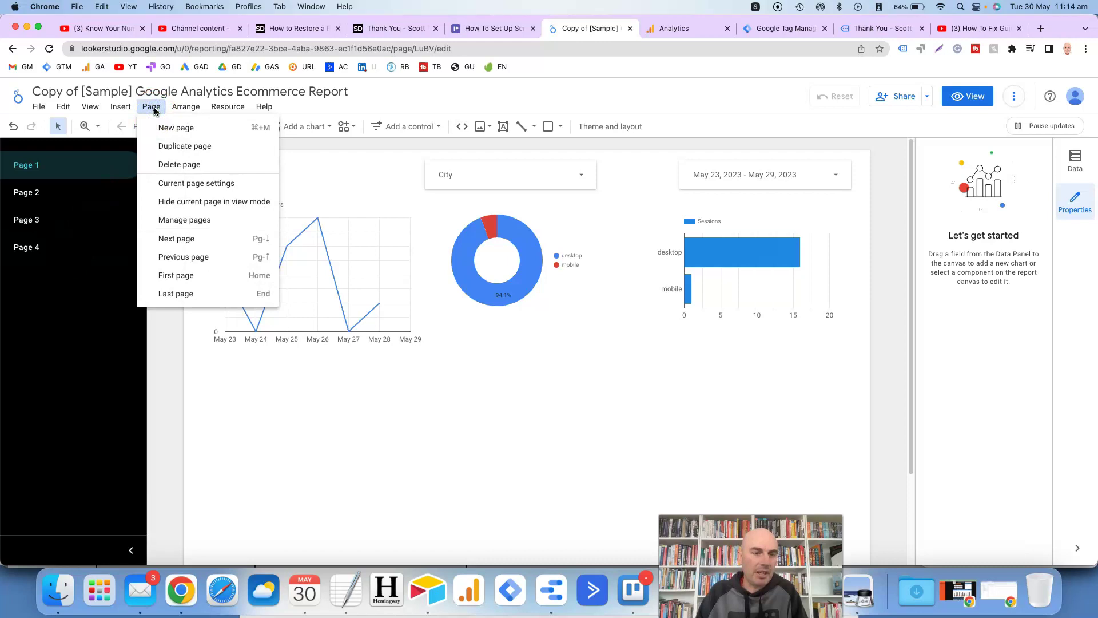
{"action": "left_click", "coordinate": [183, 222]}
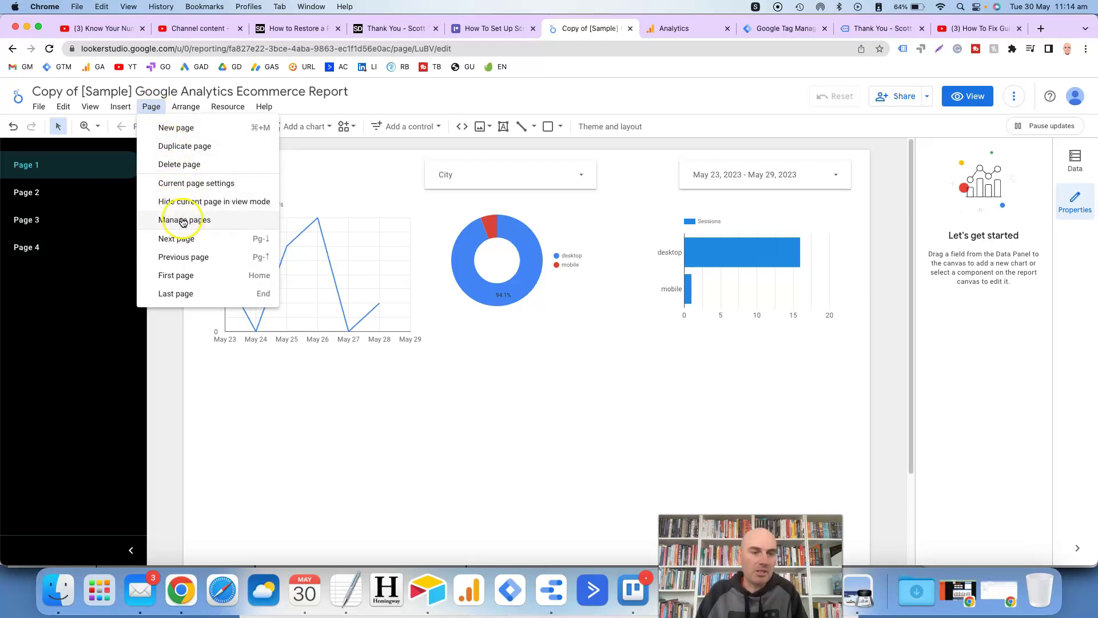
{"action": "left_click", "coordinate": [173, 216]}
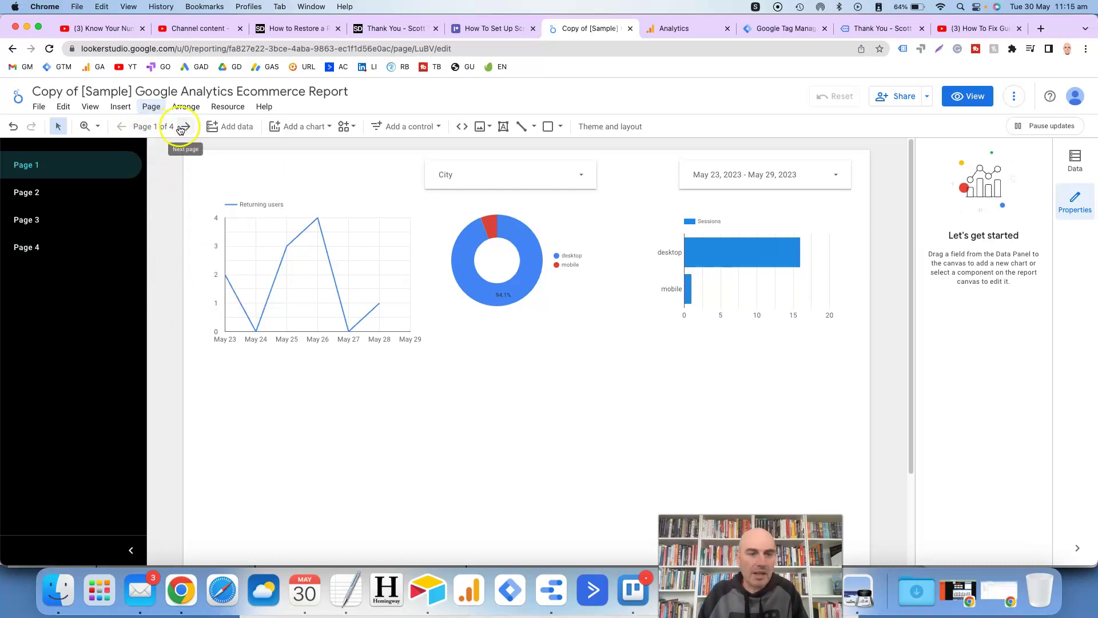
Rename Page 1 to 'Conversions' in the Report Pages list
{"action": "left_click", "coordinate": [146, 127]}
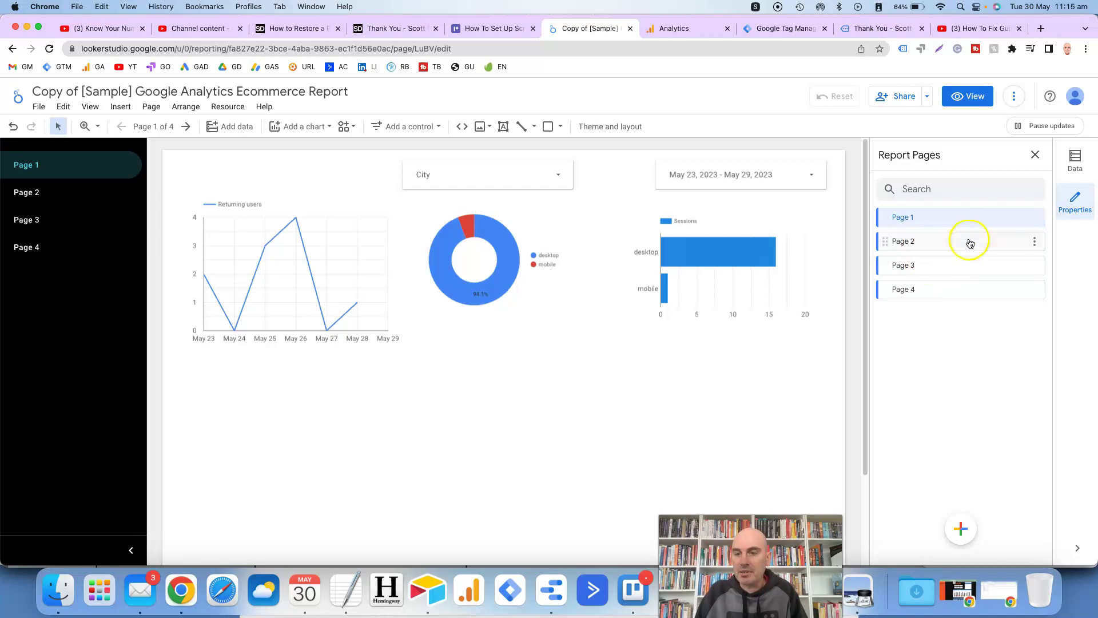
{"action": "mouse_move", "coordinate": [943, 224]}
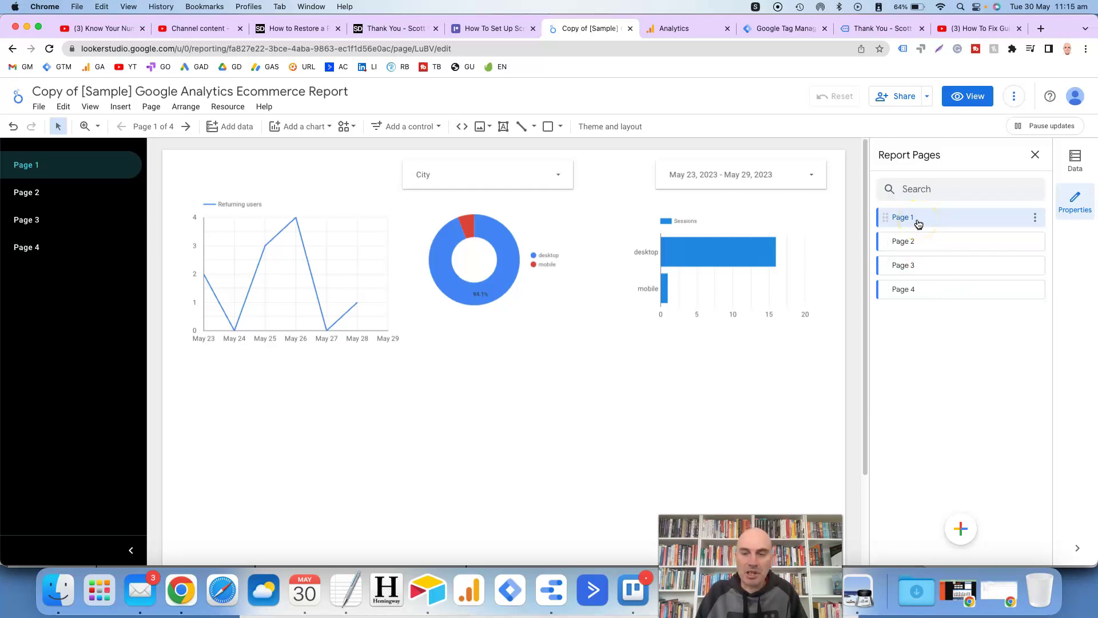
{"action": "left_click", "coordinate": [1035, 219]}
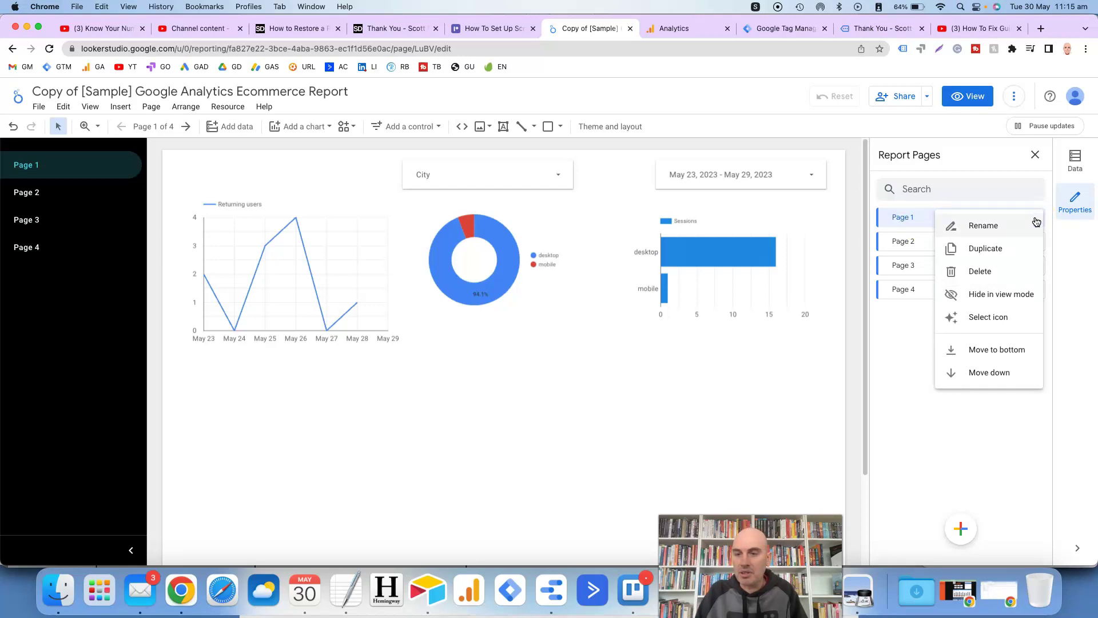
{"action": "left_click", "coordinate": [1028, 225]}
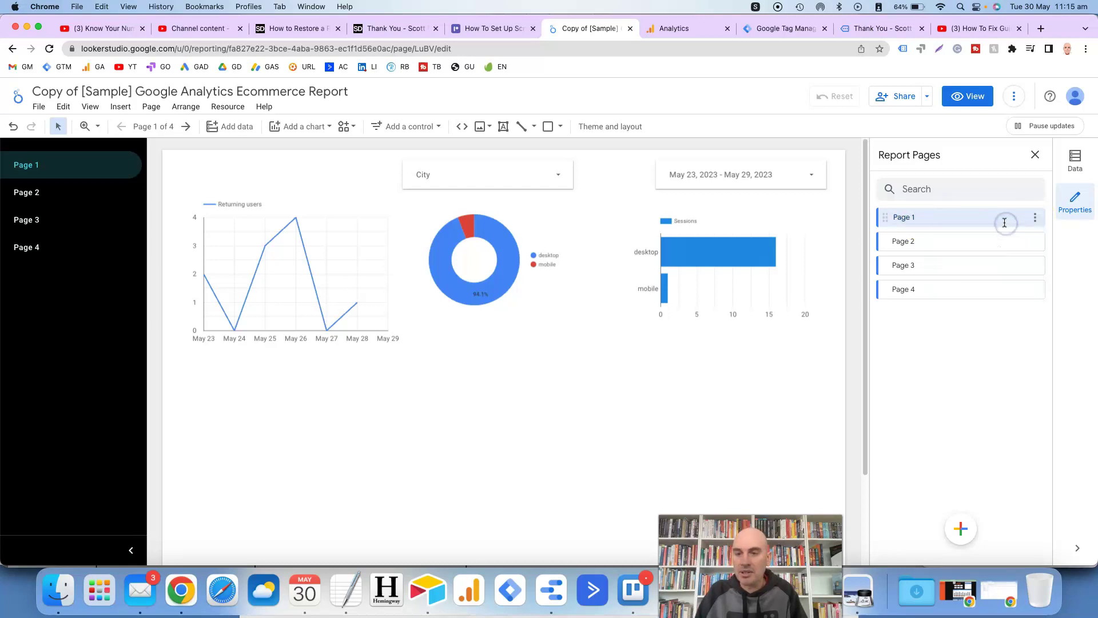
{"action": "key", "text": "BackSpace"}
{"action": "key", "text": "BackSpace"}
{"action": "key", "text": "BackSpace"}
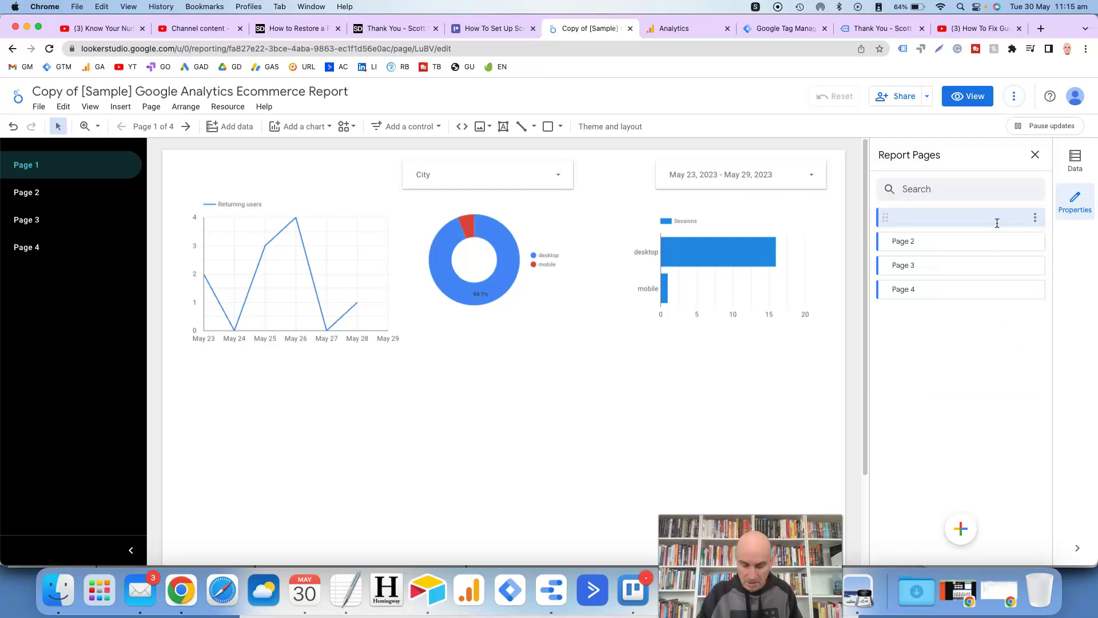
{"action": "type", "text": "Conversions"}
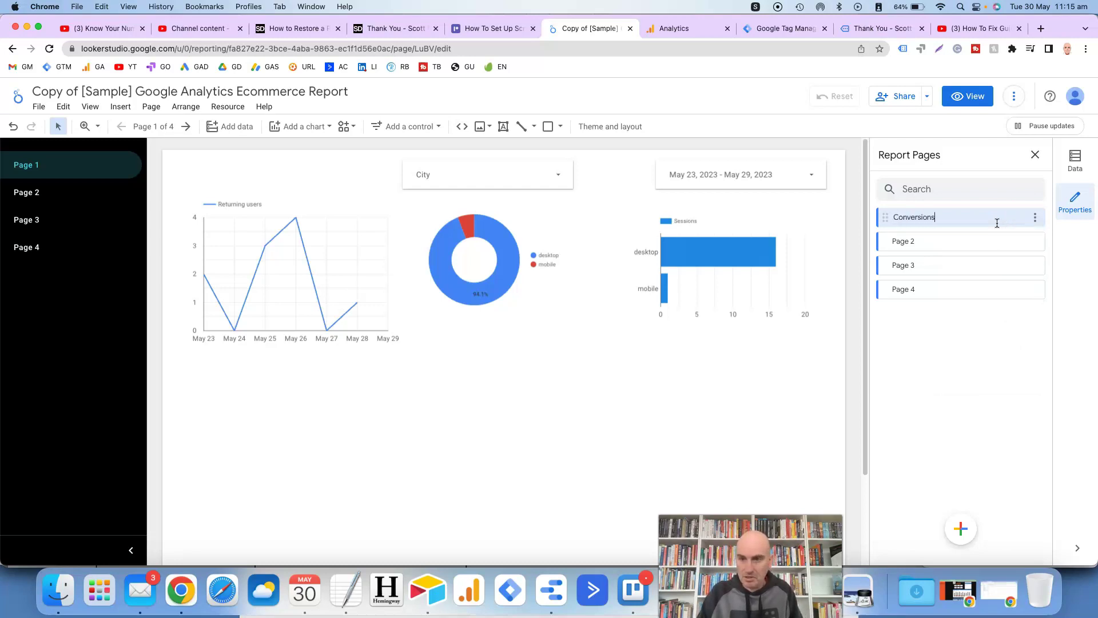
{"action": "key", "text": "Return"}
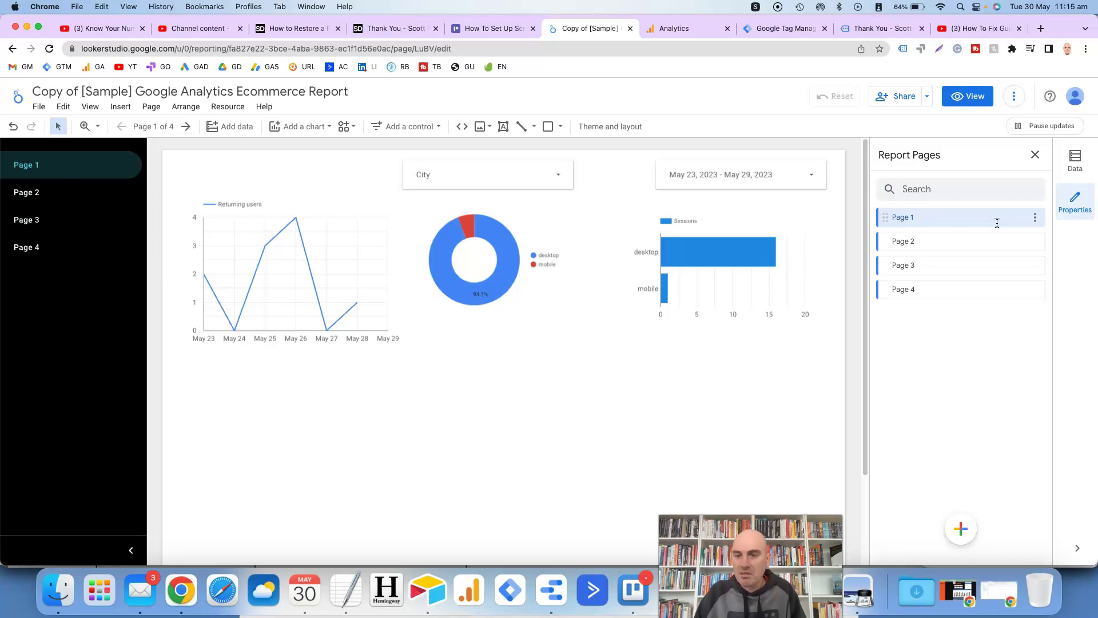
{"action": "left_click", "coordinate": [992, 231]}
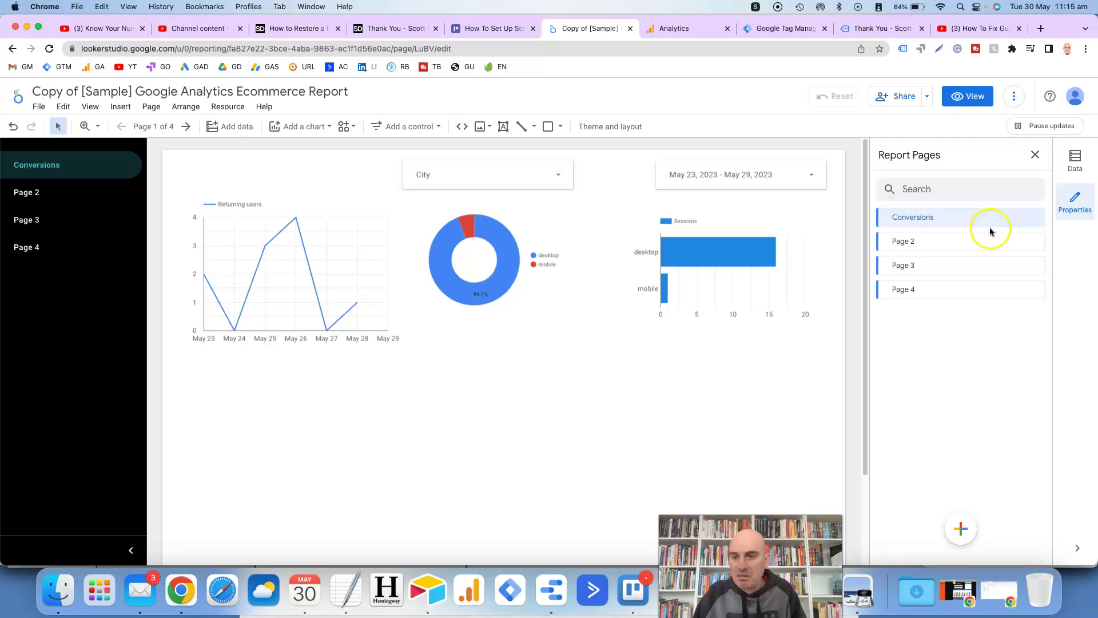
Rename Page 2 to 'Pages'
{"action": "left_click", "coordinate": [1036, 245]}
{"action": "left_click", "coordinate": [1019, 251]}
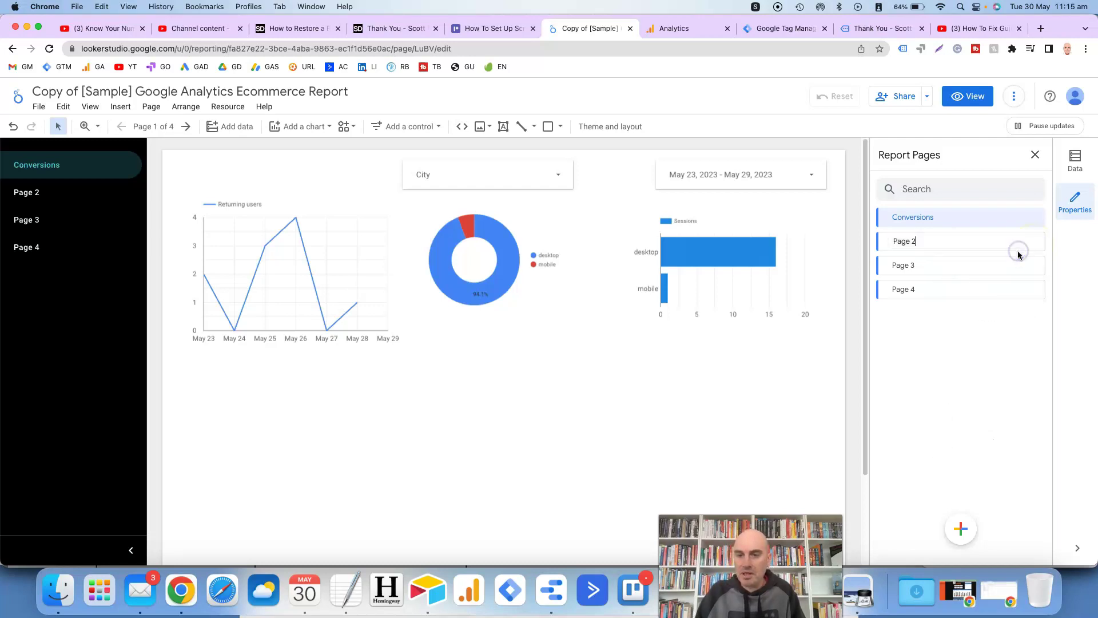
{"action": "key", "text": "BackSpace"}
{"action": "key", "text": "BackSpace"}
{"action": "key", "text": "BackSpace"}
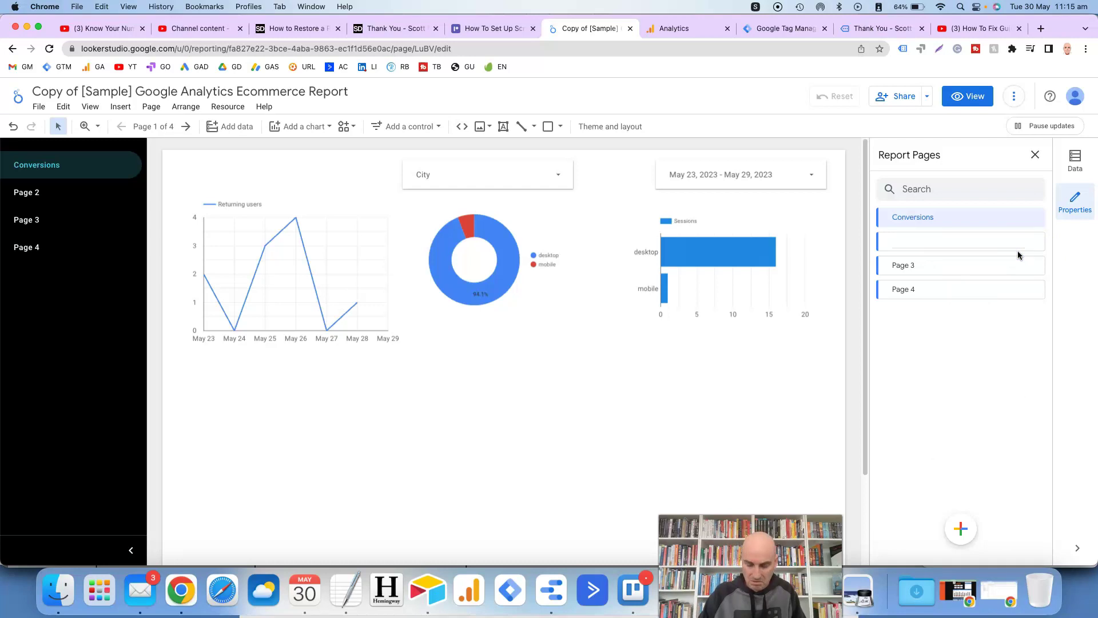
{"action": "type", "text": "Pages"}
{"action": "key", "text": "Return"}
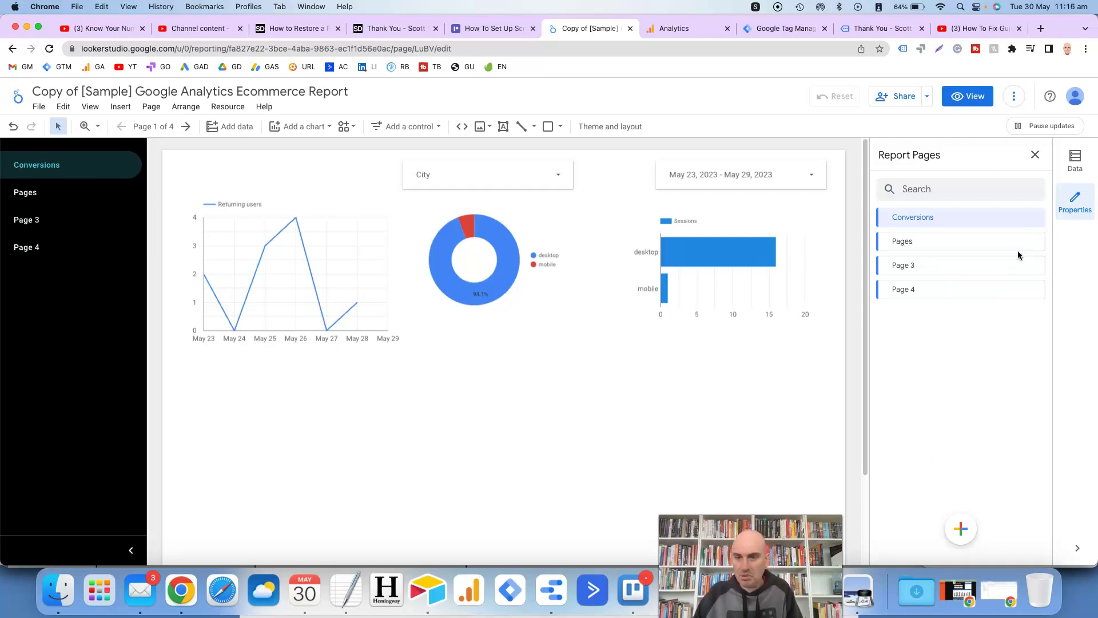
{"action": "key", "text": "ctrl+z"}
{"action": "left_click", "coordinate": [1004, 267]}
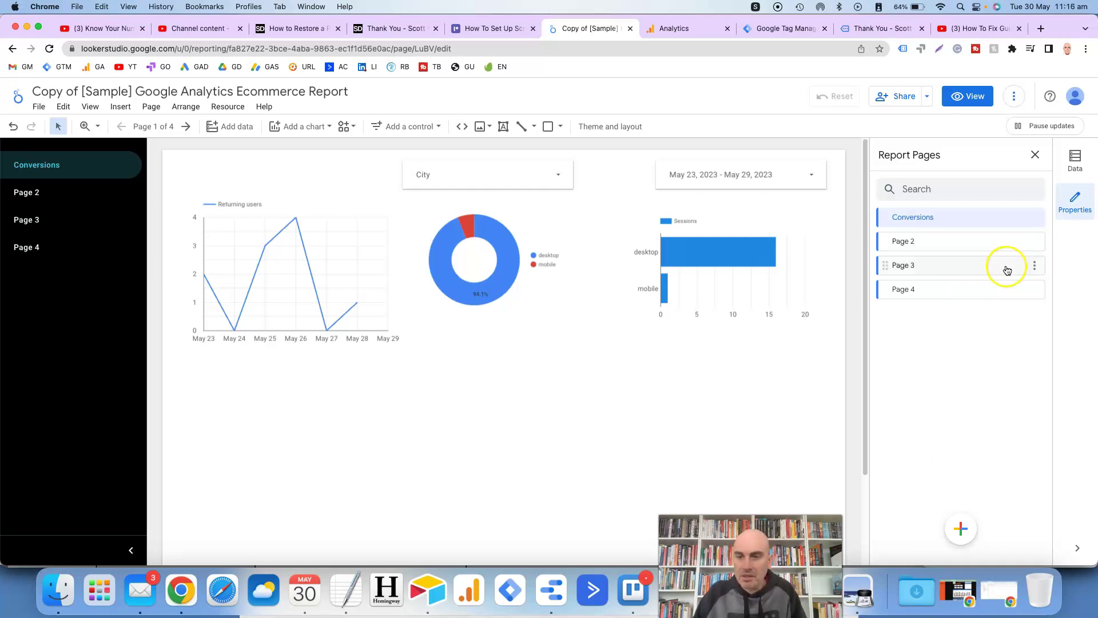
{"action": "mouse_move", "coordinate": [1037, 248]}
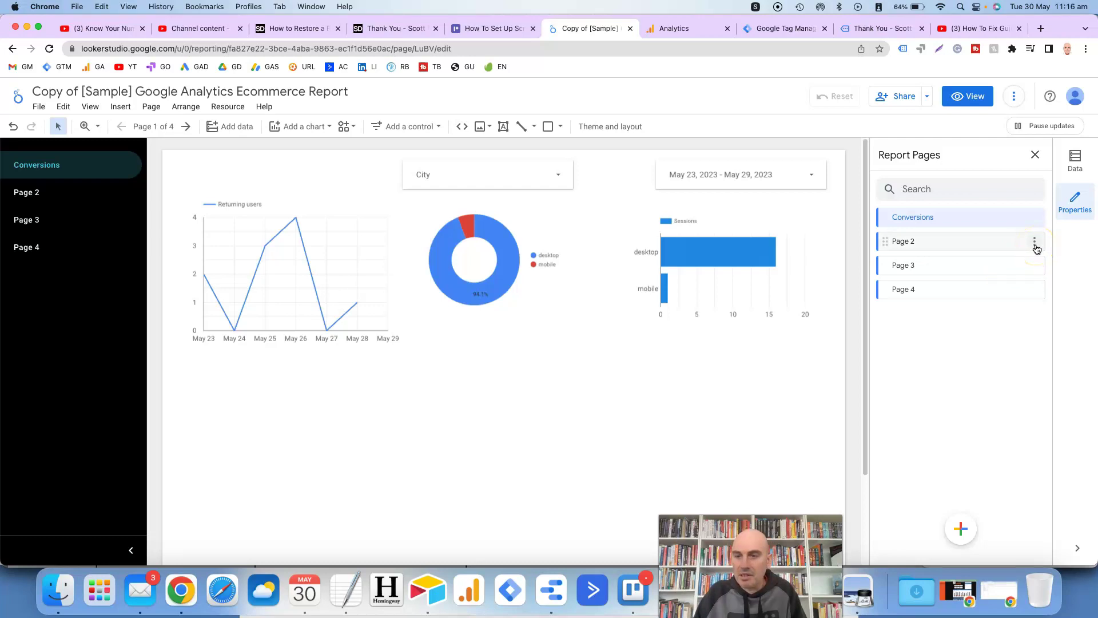
{"action": "left_click", "coordinate": [1035, 242]}
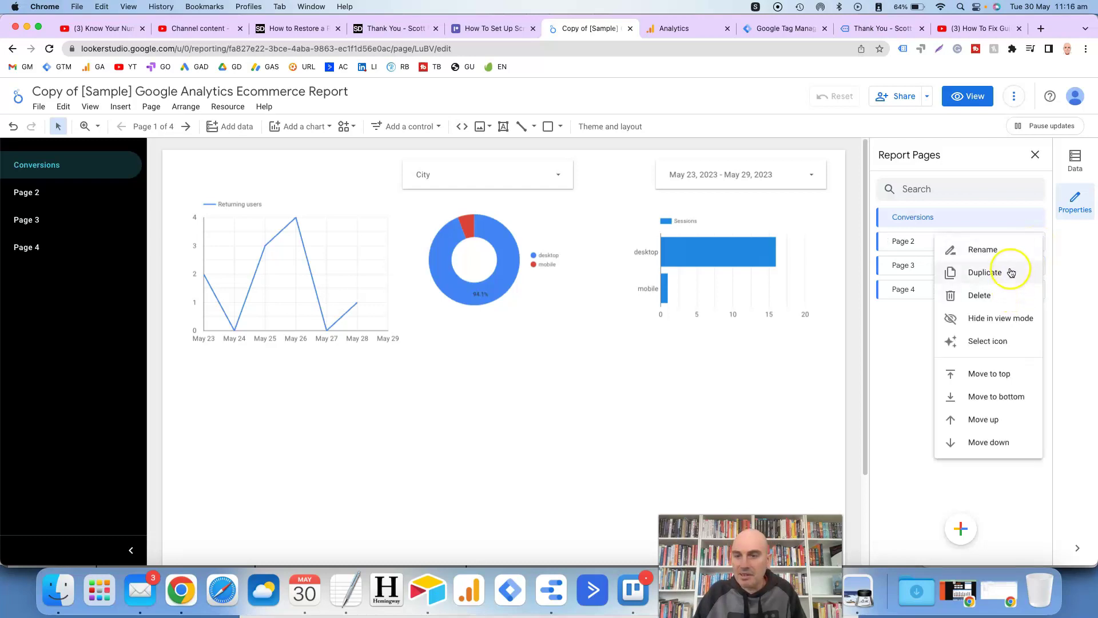
{"action": "left_click", "coordinate": [1008, 253]}
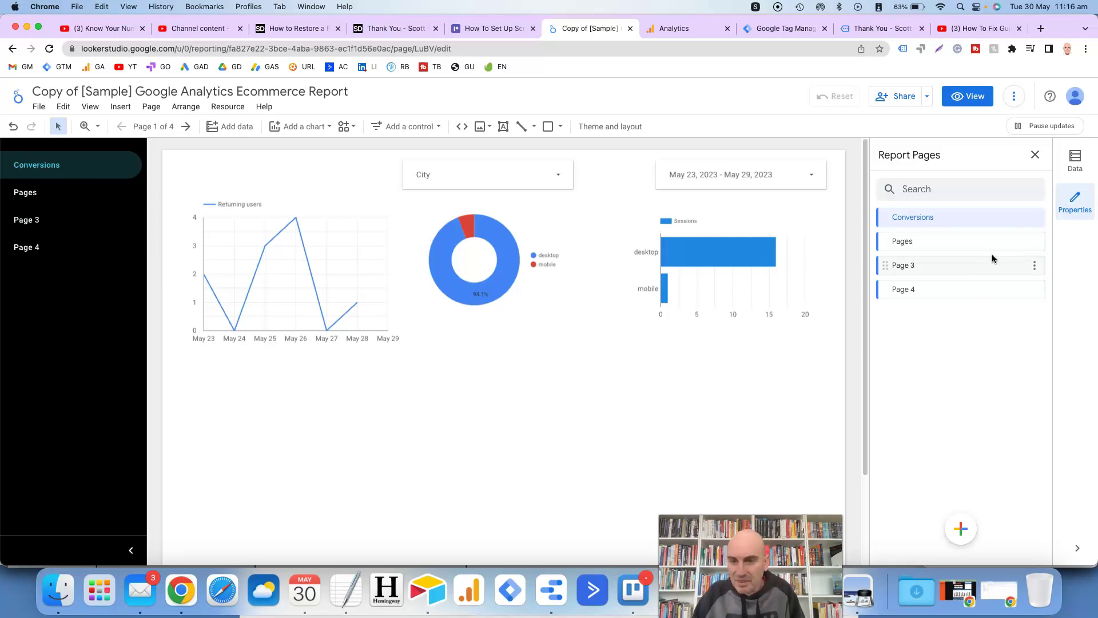
{"action": "left_click", "coordinate": [984, 270]}
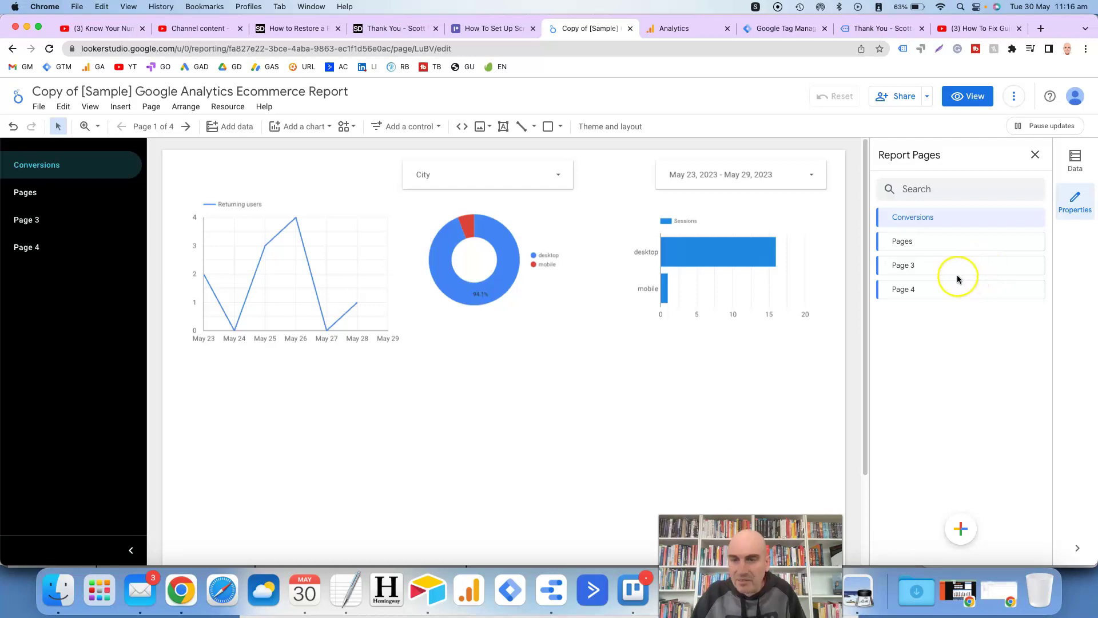
{"action": "mouse_move", "coordinate": [938, 247]}
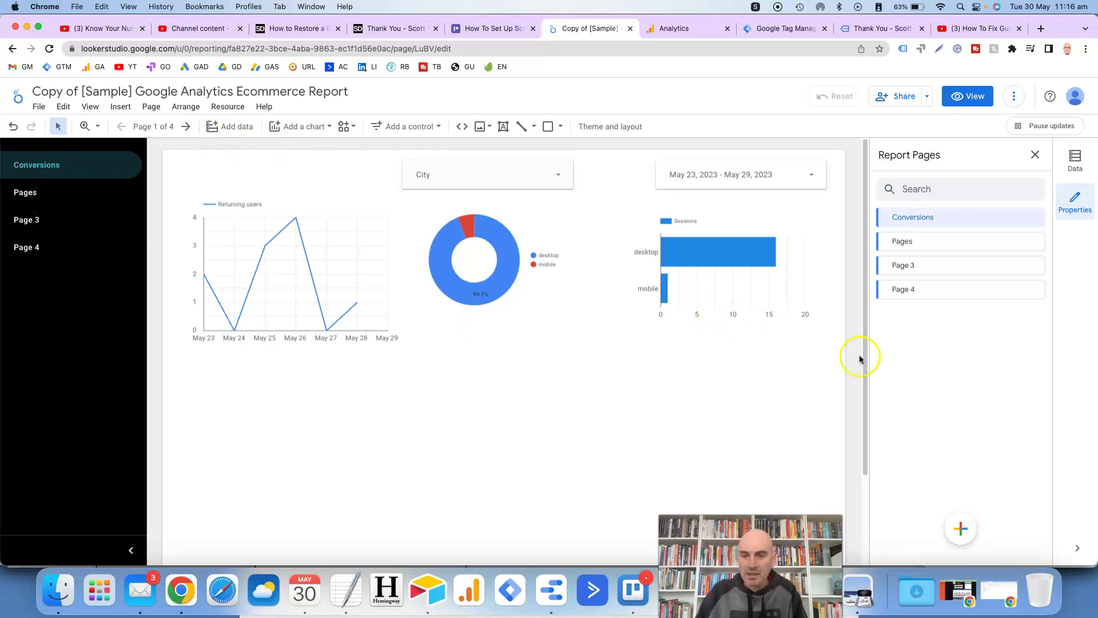
Give the Conversions page the Done check-mark icon
{"action": "left_click", "coordinate": [1035, 222]}
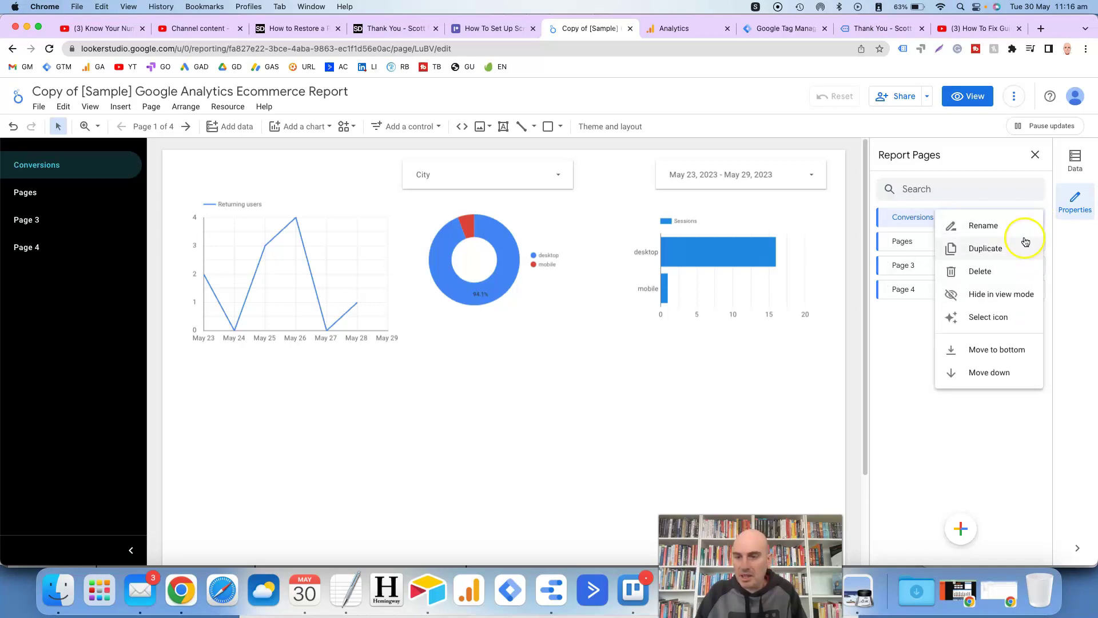
{"action": "left_click", "coordinate": [996, 321]}
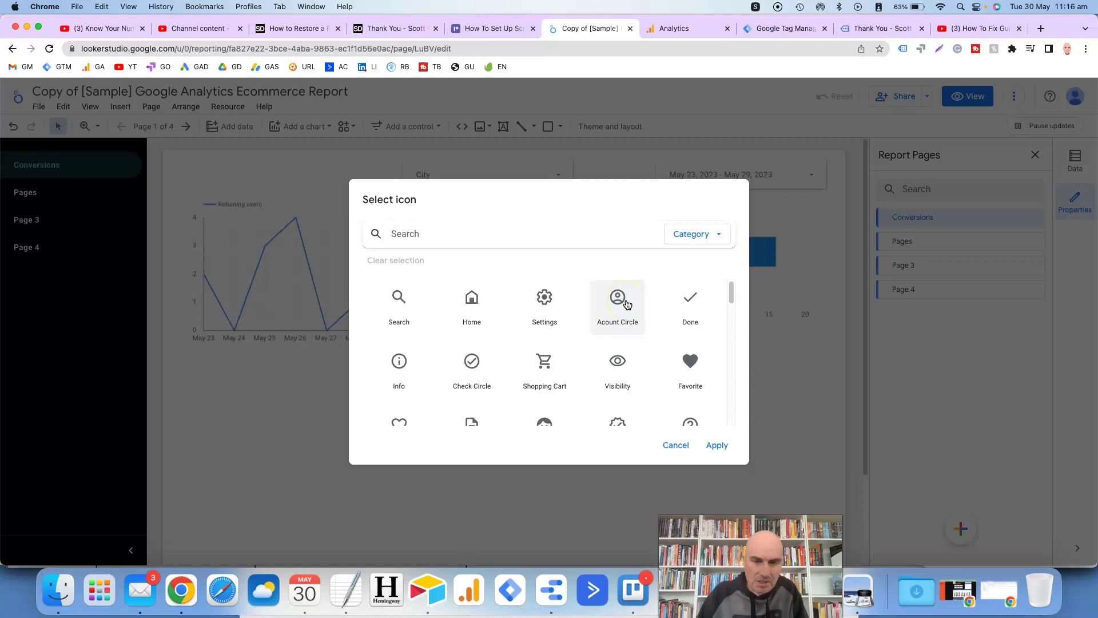
{"action": "left_click", "coordinate": [690, 308]}
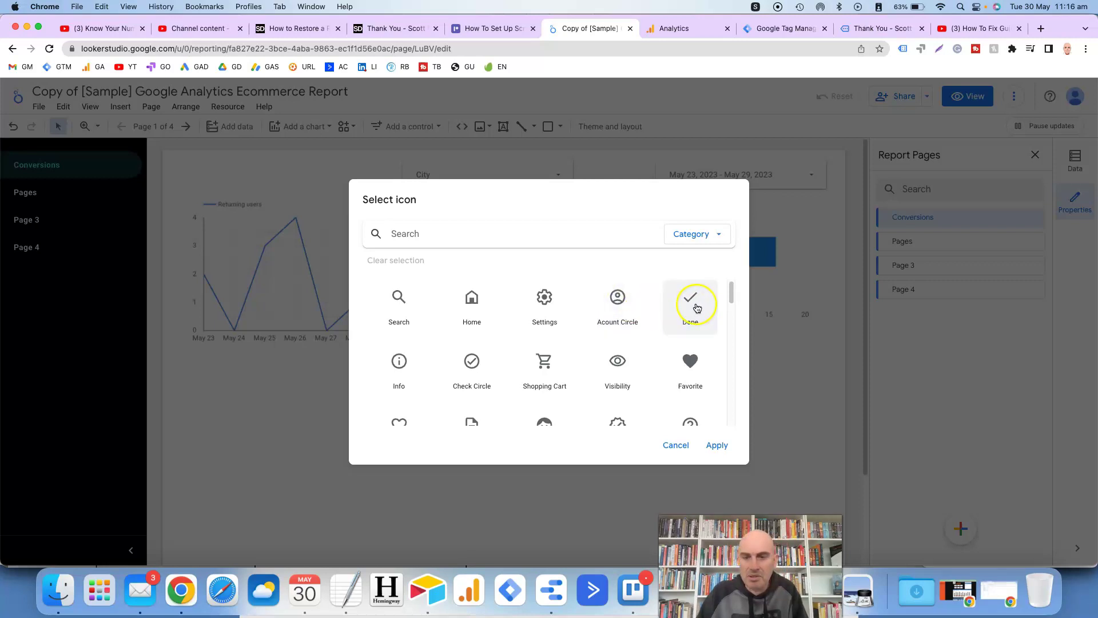
{"action": "left_click", "coordinate": [692, 307]}
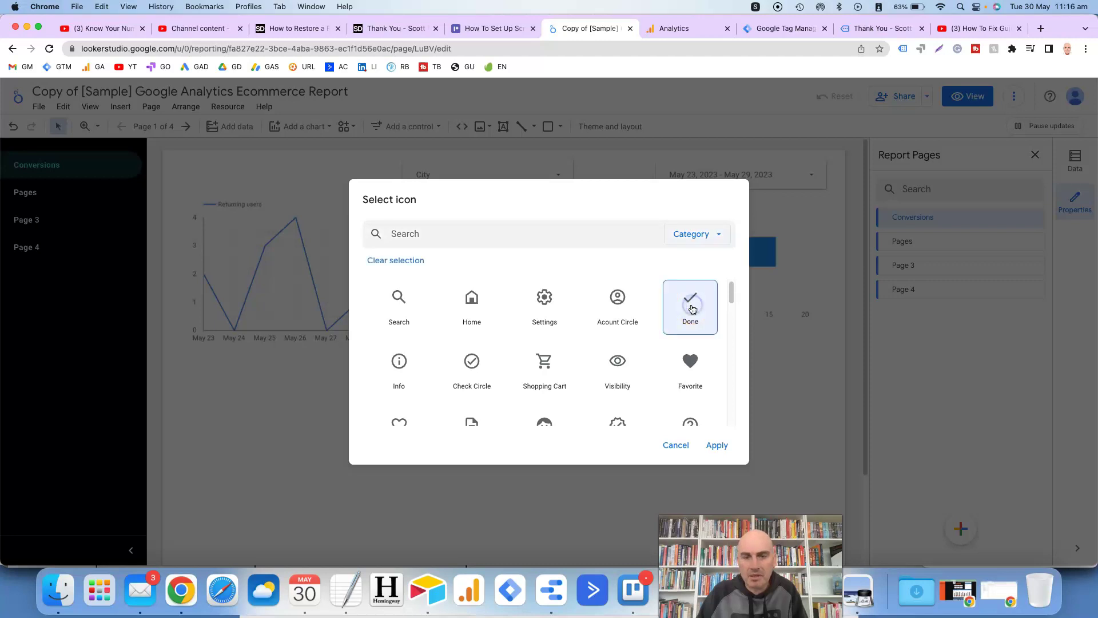
{"action": "left_click", "coordinate": [716, 445]}
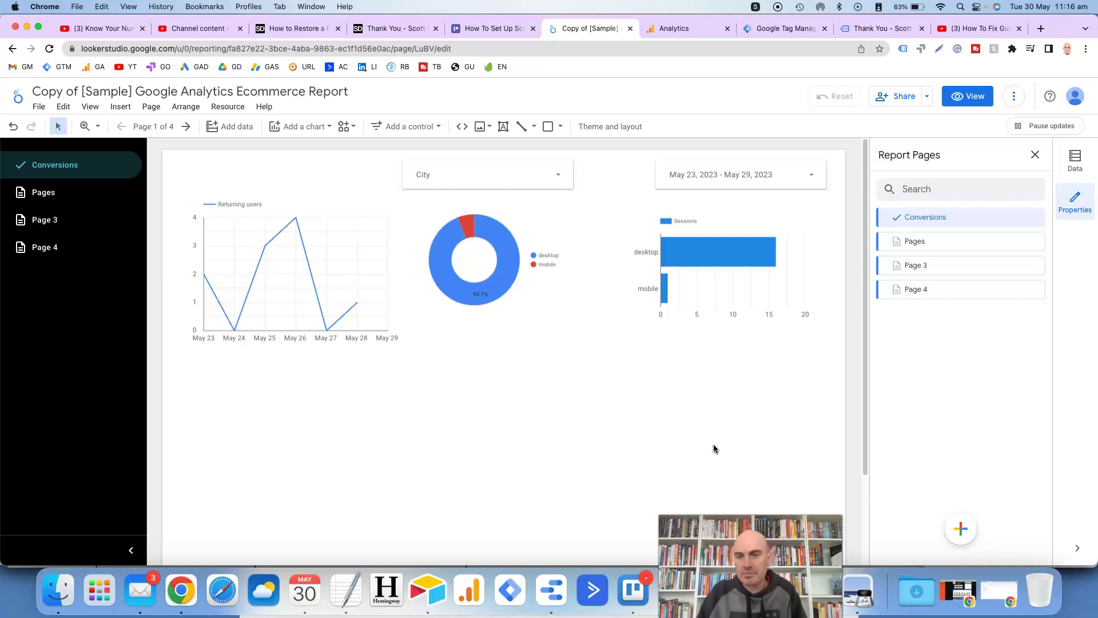
{"action": "left_click_drag", "start_coordinate": [859, 336], "coordinate": [930, 371]}
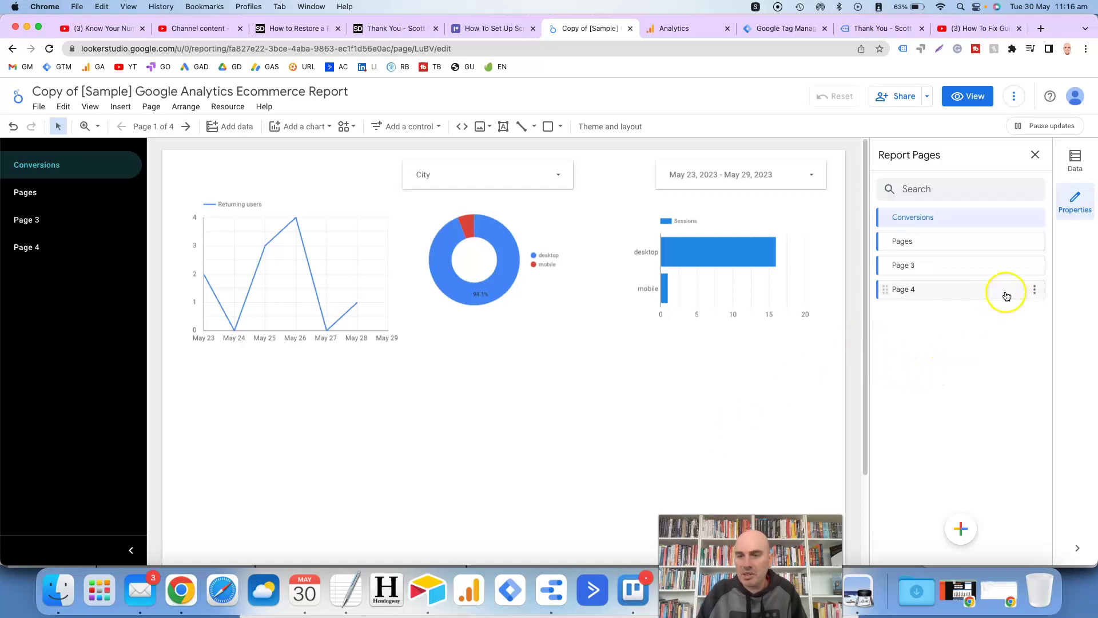
{"action": "left_click", "coordinate": [1038, 223]}
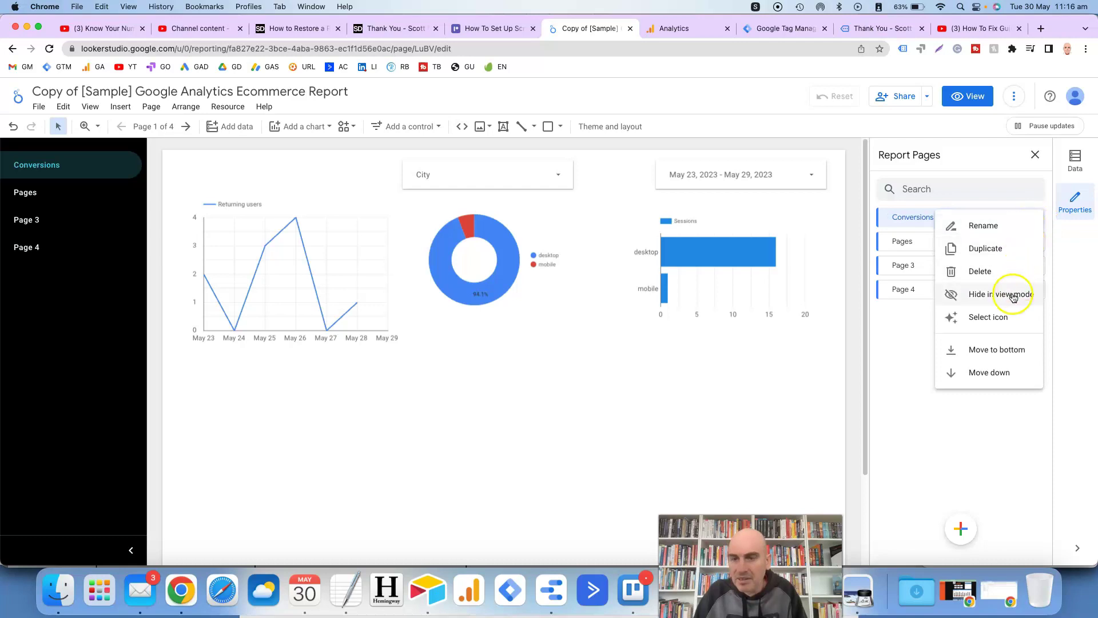
{"action": "left_click", "coordinate": [1002, 318]}
{"action": "left_click", "coordinate": [690, 303]}
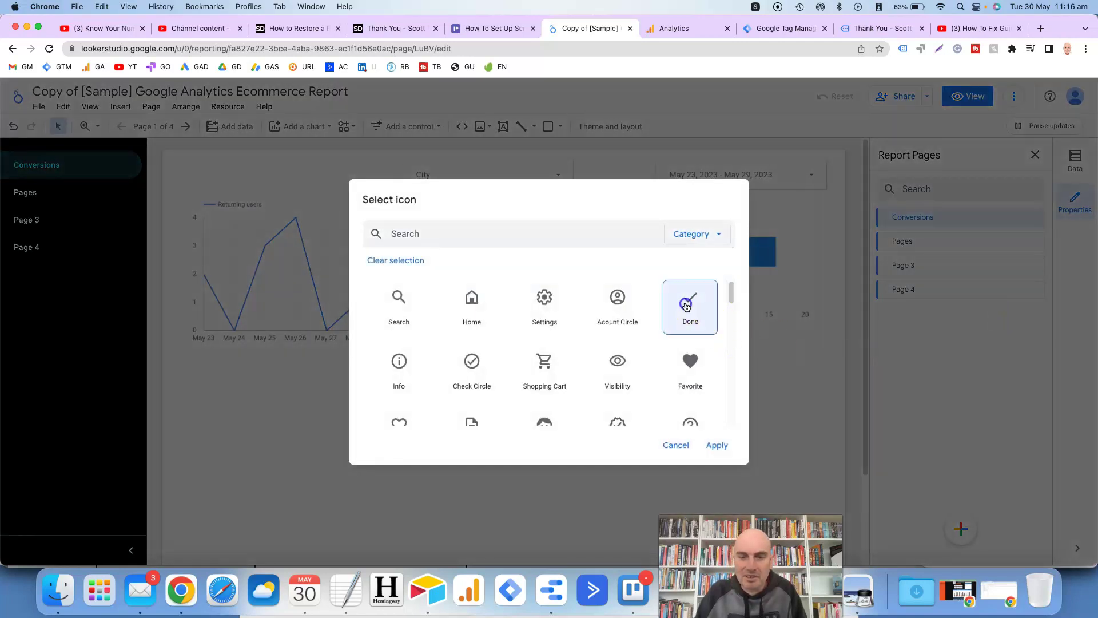
{"action": "left_click", "coordinate": [717, 445]}
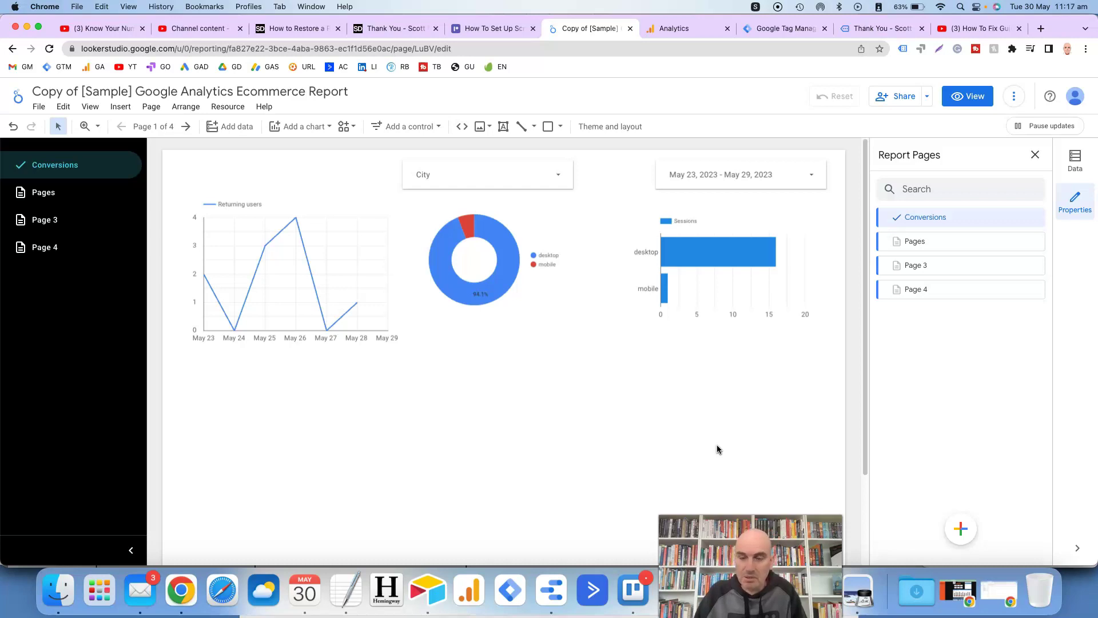
{"action": "left_click", "coordinate": [746, 433]}
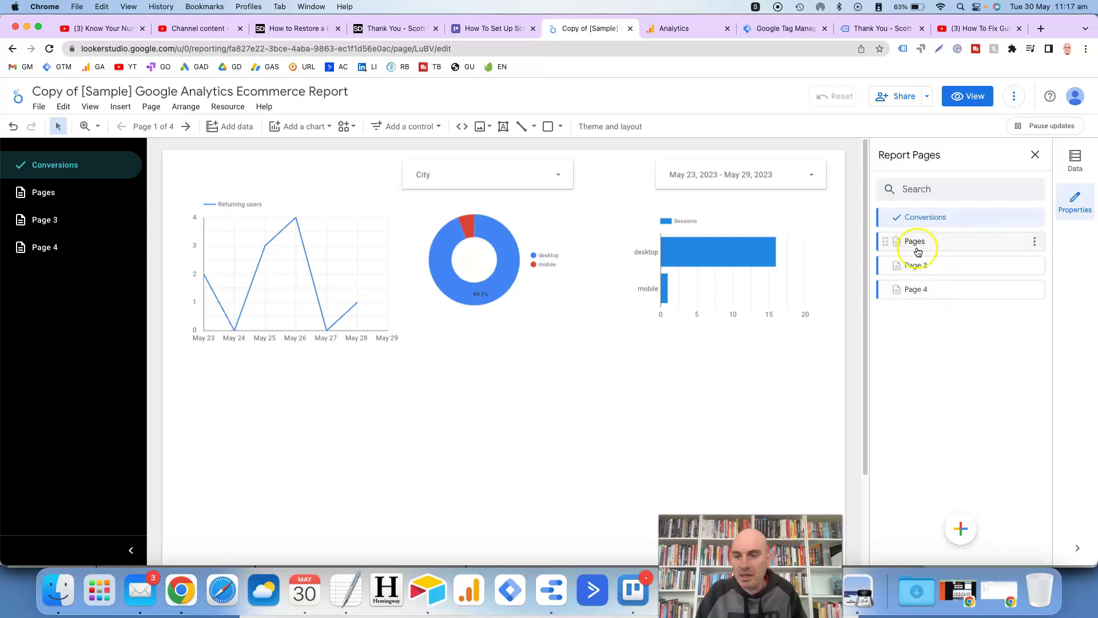
Assign the Article icon to the Pages page
{"action": "left_click", "coordinate": [1034, 242]}
{"action": "left_click", "coordinate": [1001, 342]}
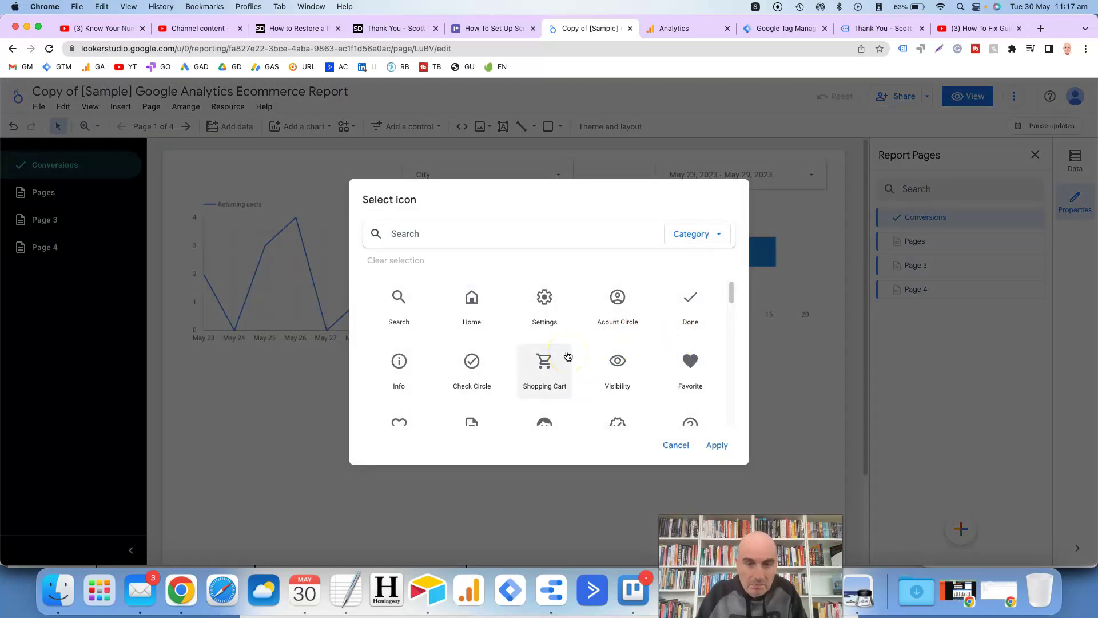
{"action": "scroll", "coordinate": [568, 356], "scroll_direction": "down", "scroll_amount": 3}
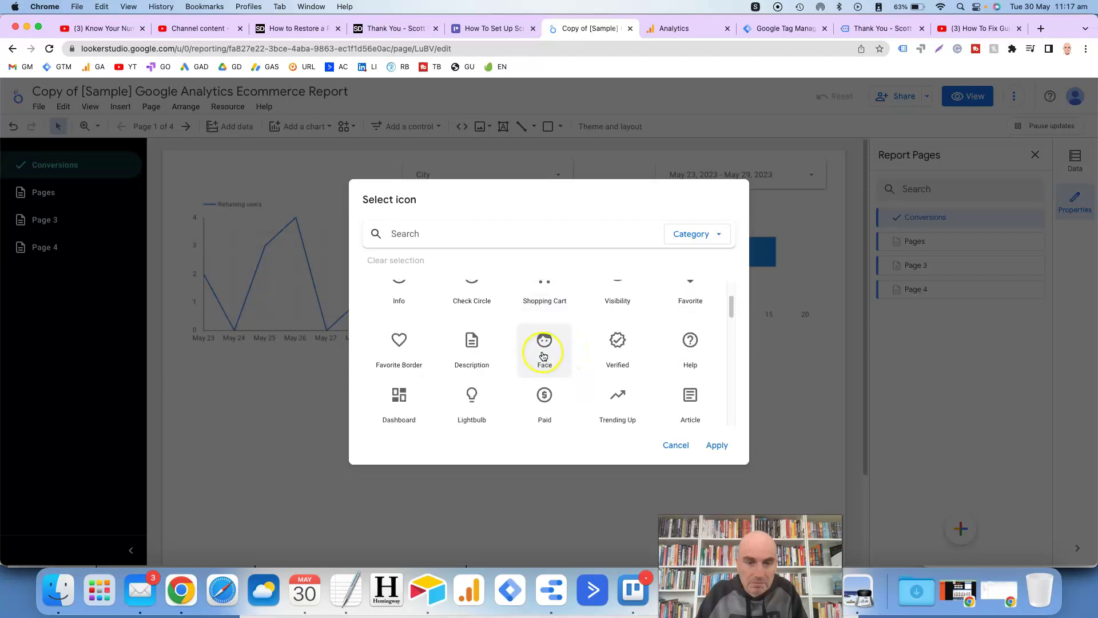
{"action": "scroll", "coordinate": [560, 354], "scroll_direction": "down", "scroll_amount": 2}
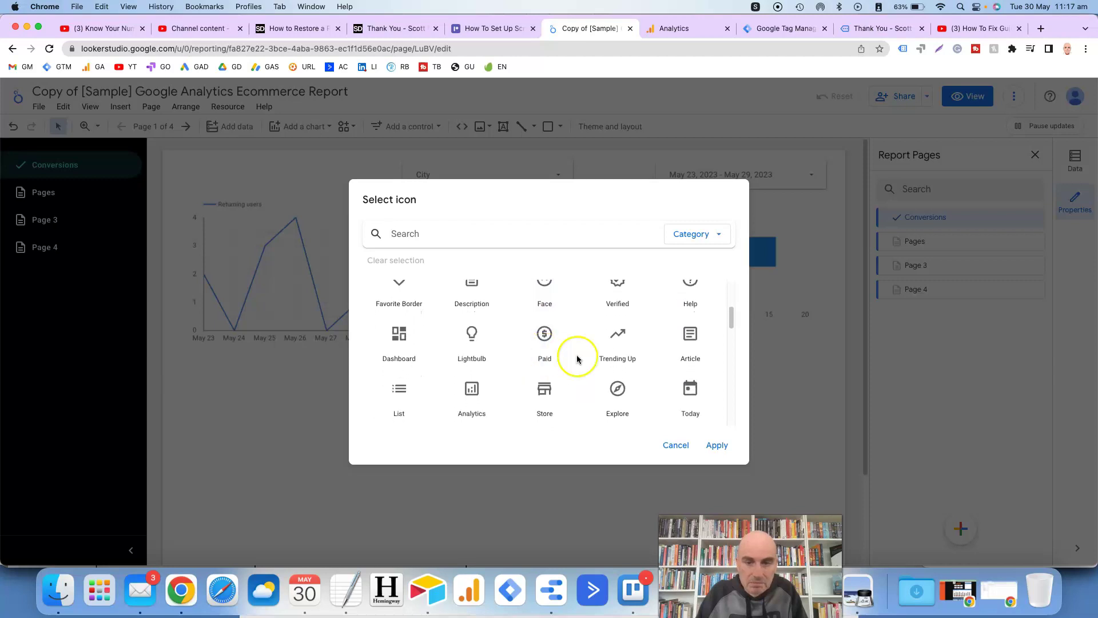
{"action": "left_click", "coordinate": [691, 342]}
{"action": "left_click", "coordinate": [717, 445]}
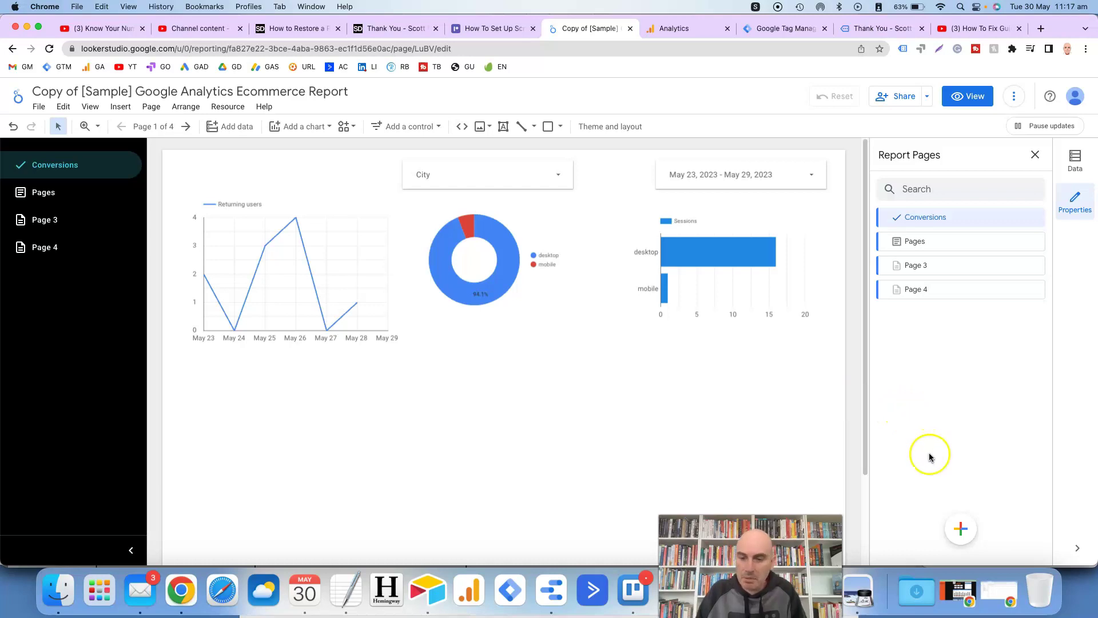
Add a divider to the page list and reload the report
{"action": "mouse_move", "coordinate": [965, 540]}
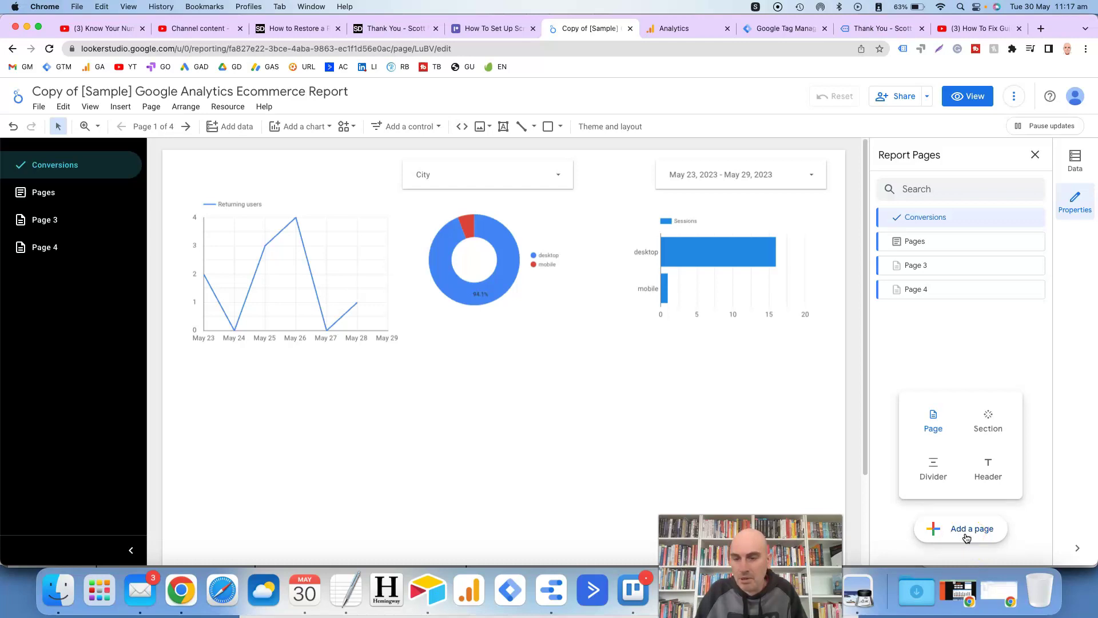
{"action": "left_click", "coordinate": [935, 468]}
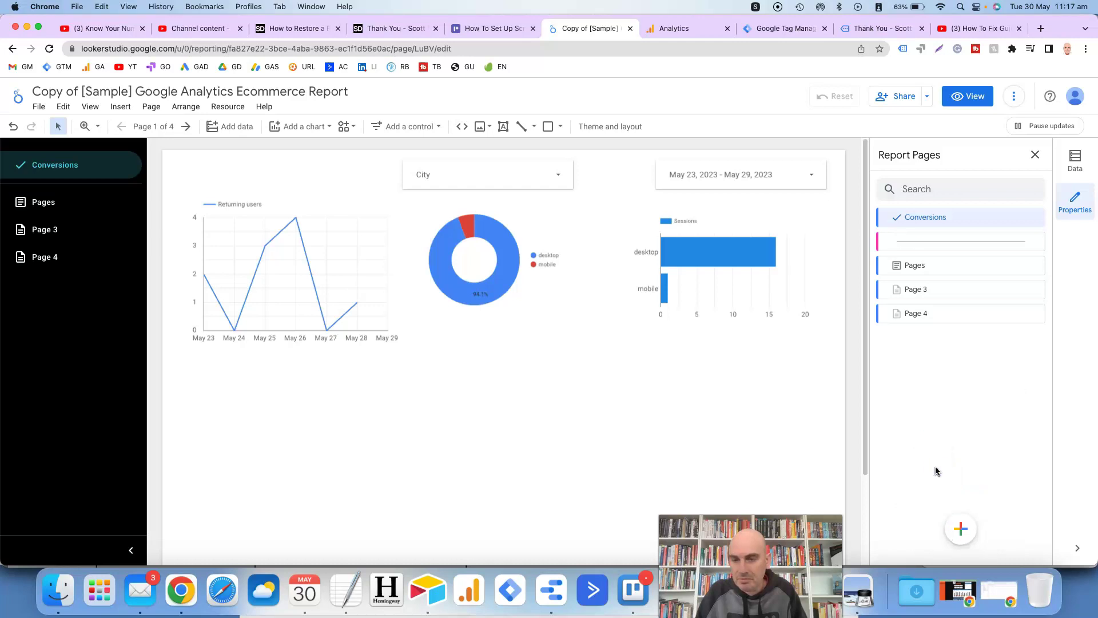
{"action": "key", "text": "super+z"}
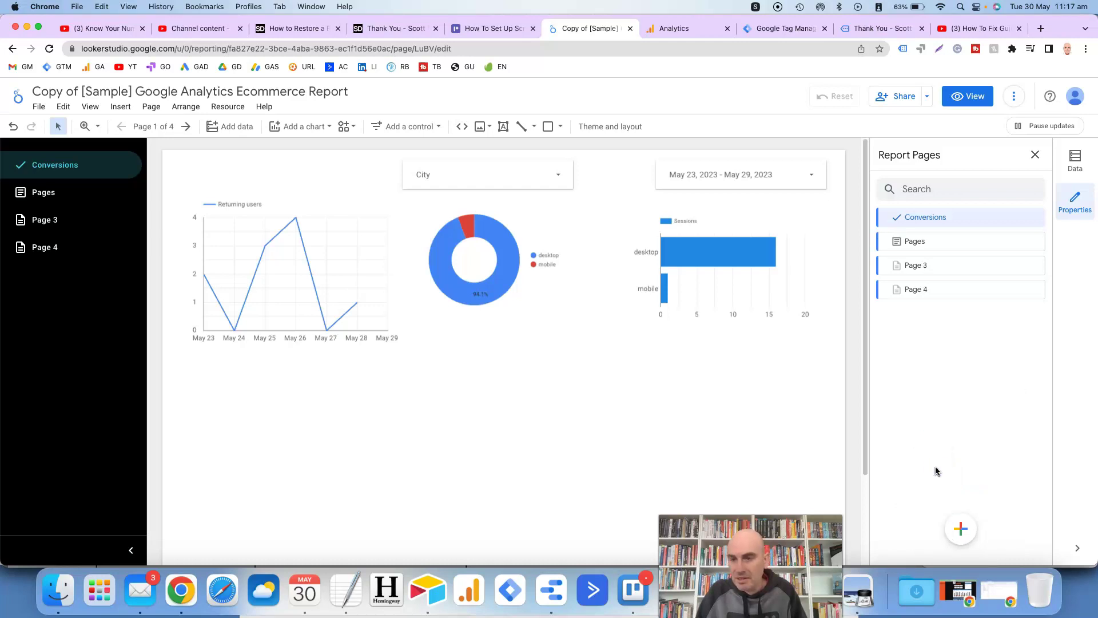
{"action": "left_click", "coordinate": [938, 377]}
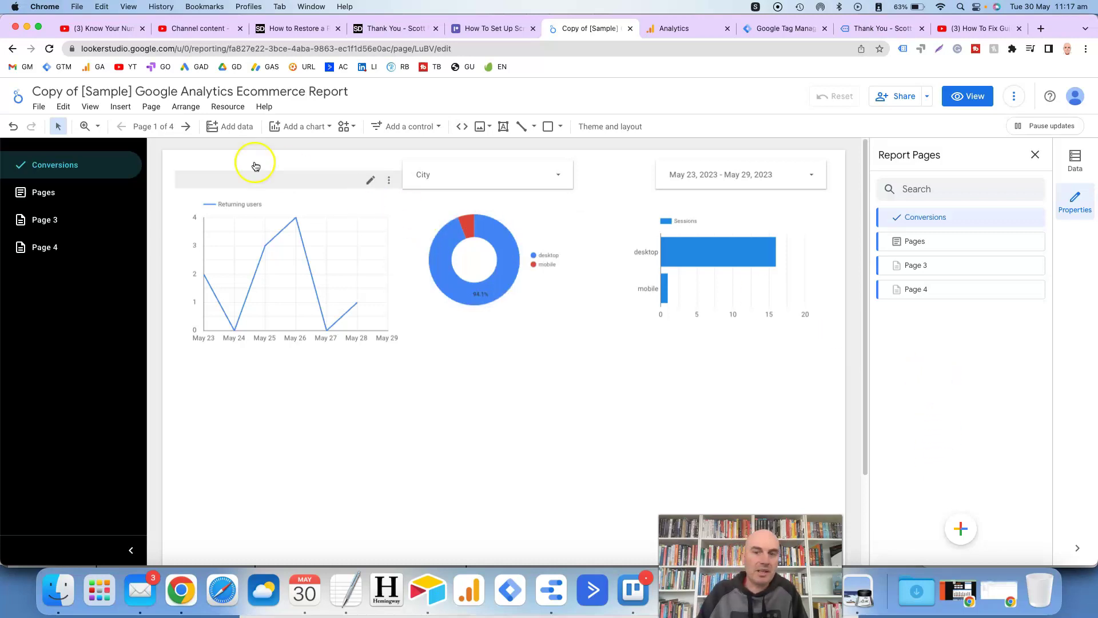
{"action": "left_click", "coordinate": [49, 49]}
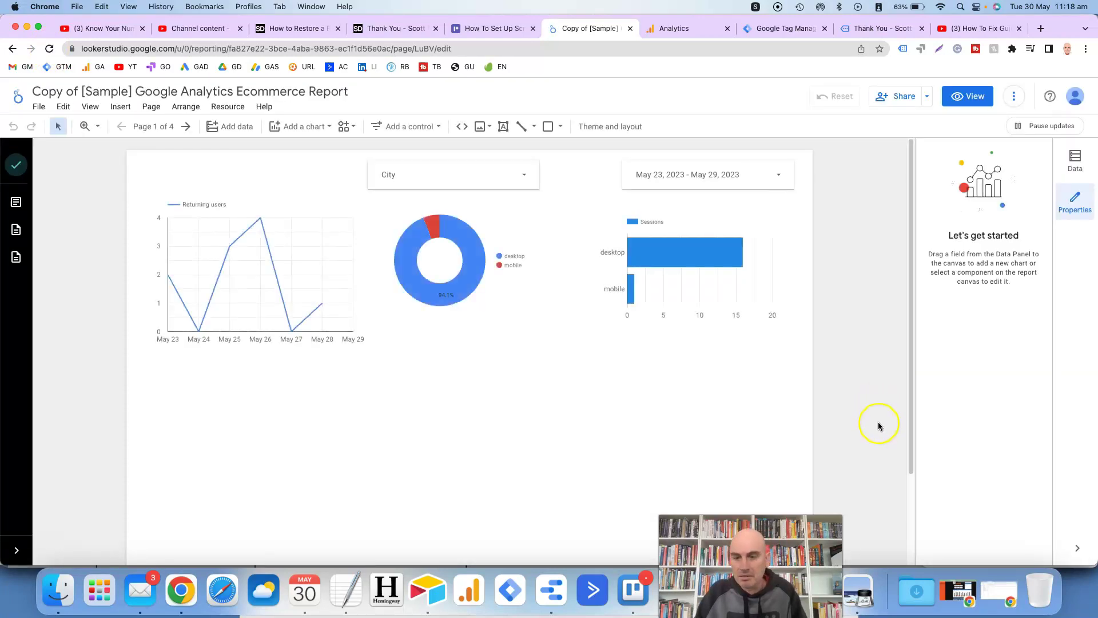
Move the divider below Pages and expand the page navigation sidebar
{"action": "left_click", "coordinate": [154, 126]}
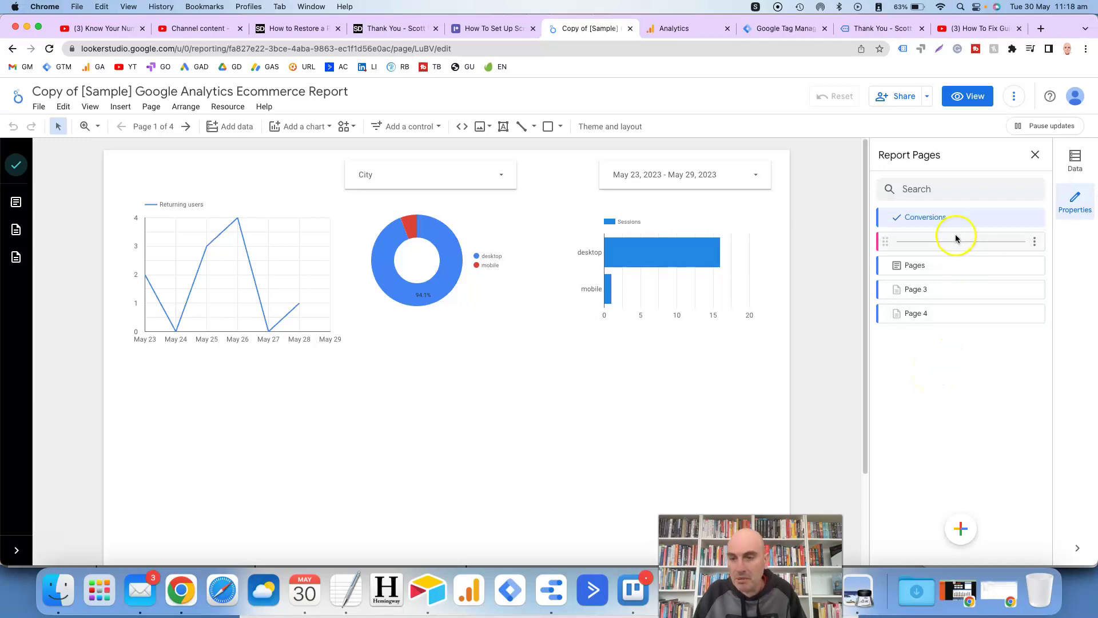
{"action": "mouse_move", "coordinate": [895, 243]}
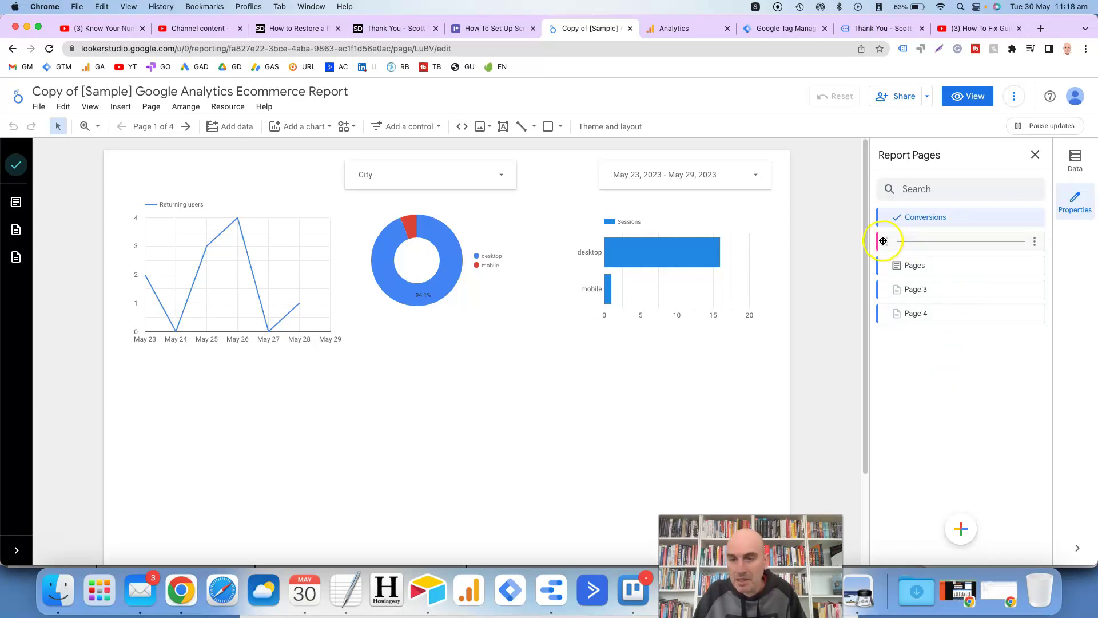
{"action": "left_click_drag", "start_coordinate": [883, 241], "coordinate": [885, 262]}
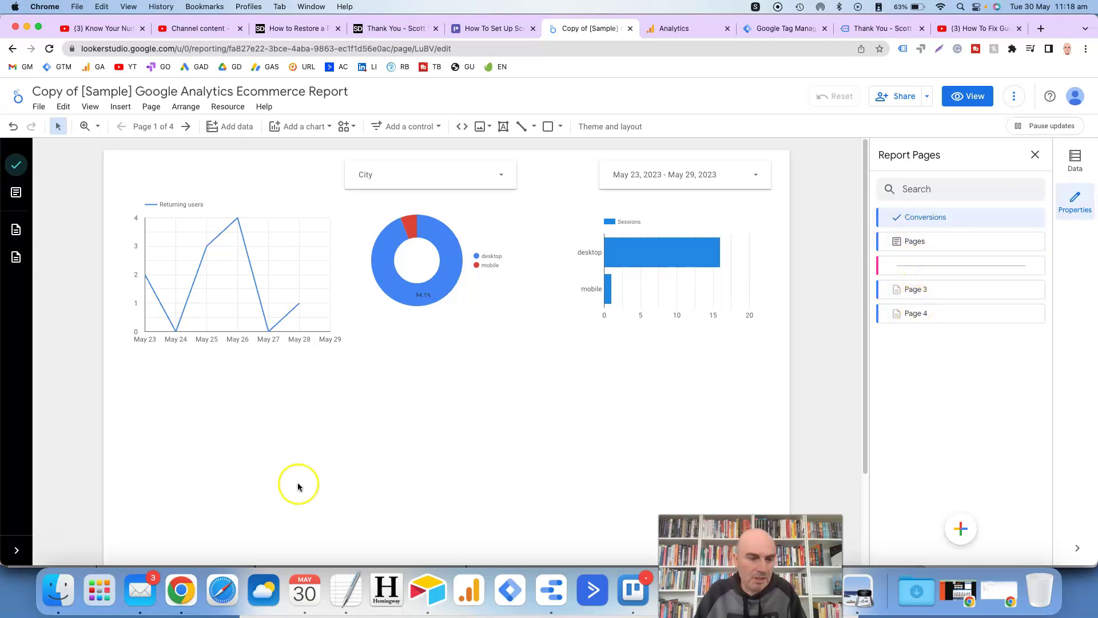
{"action": "left_click", "coordinate": [17, 552]}
{"action": "left_click", "coordinate": [85, 556]}
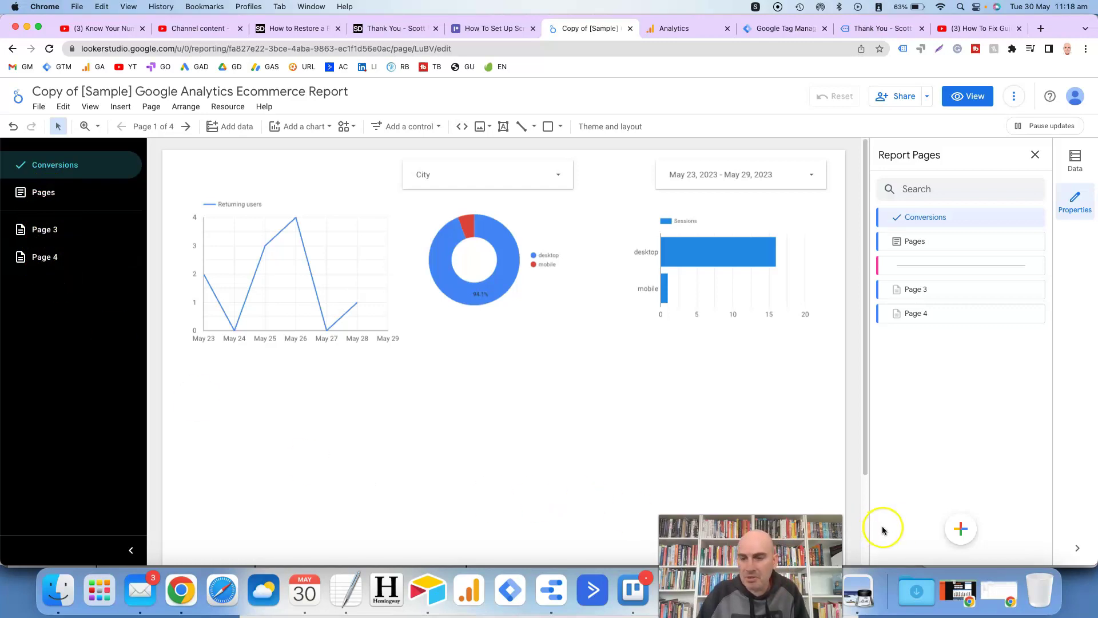
Add a section and drag Untitled Section above Conversions
{"action": "mouse_move", "coordinate": [964, 538]}
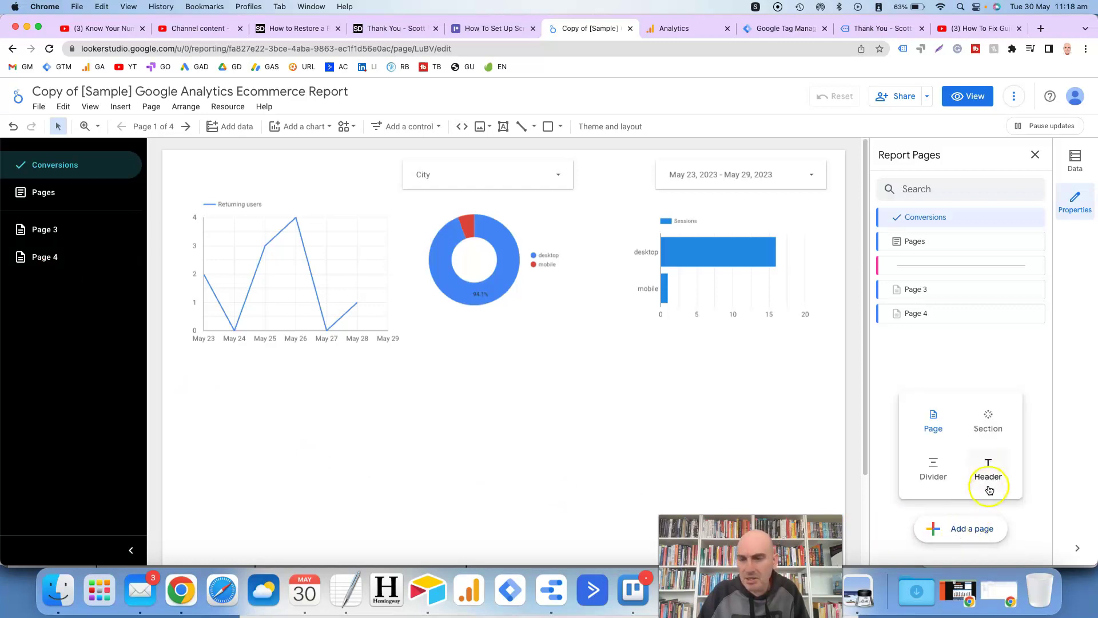
{"action": "left_click", "coordinate": [992, 424]}
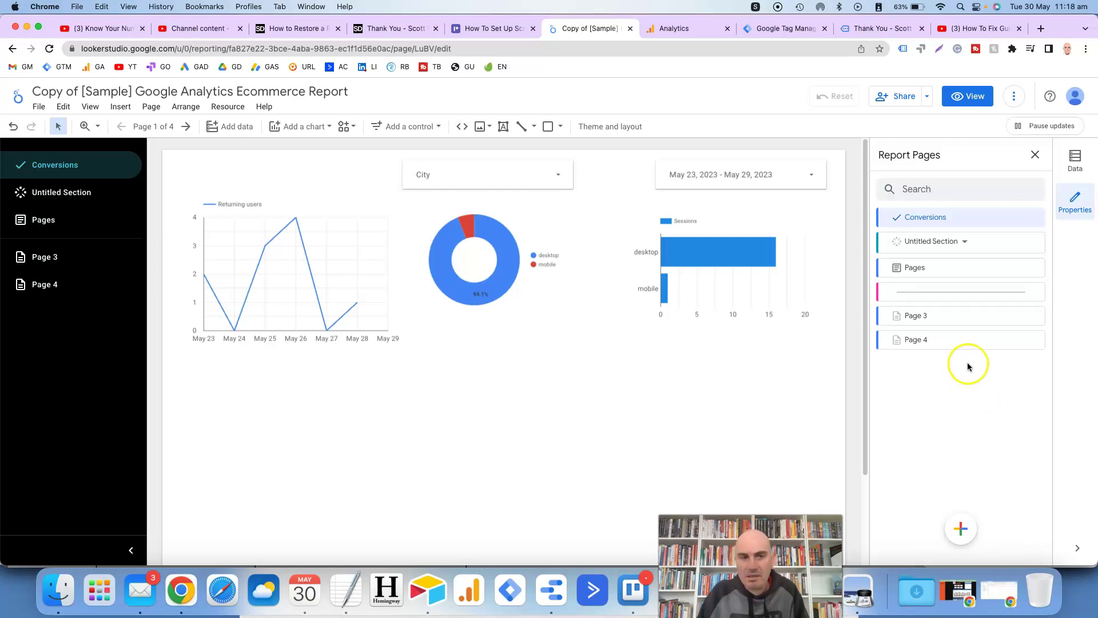
{"action": "mouse_move", "coordinate": [881, 245]}
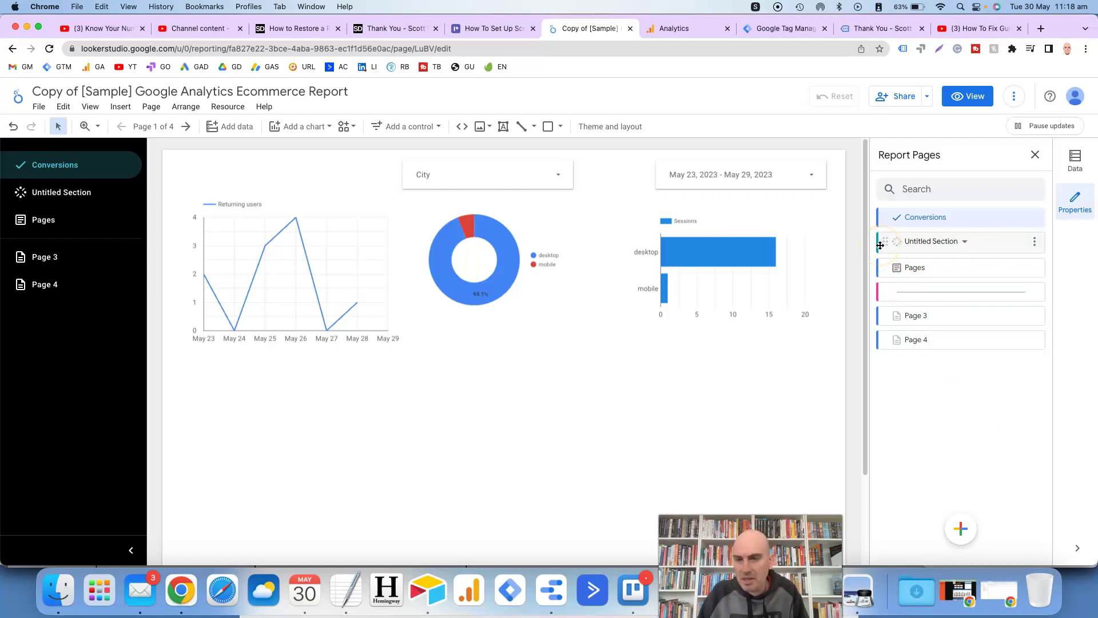
{"action": "left_click_drag", "start_coordinate": [881, 245], "coordinate": [879, 214]}
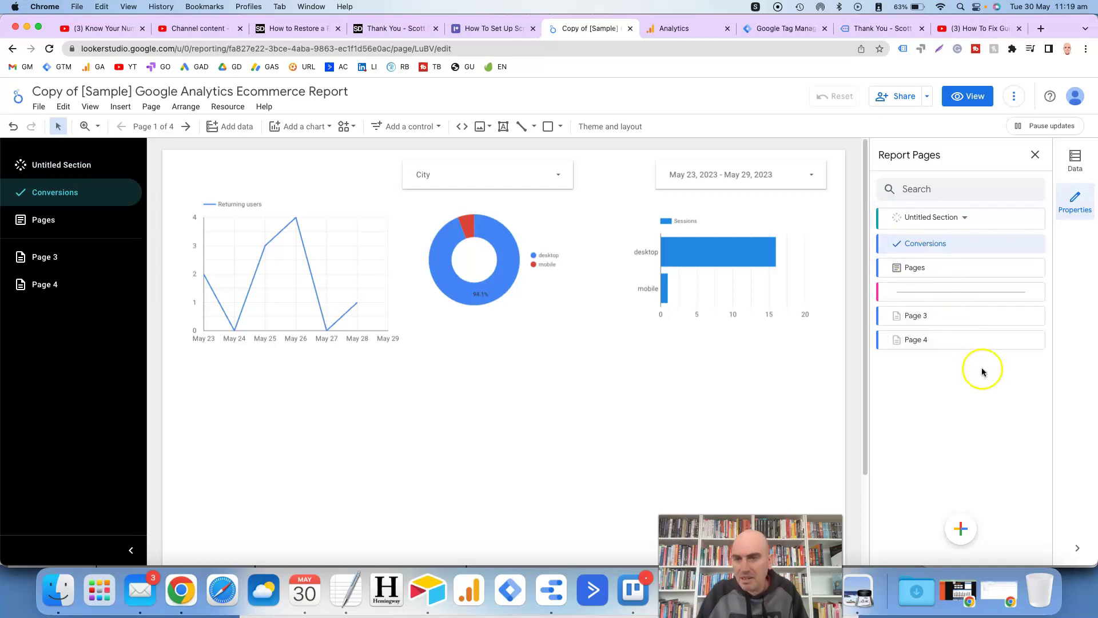
{"action": "left_click", "coordinate": [1035, 220]}
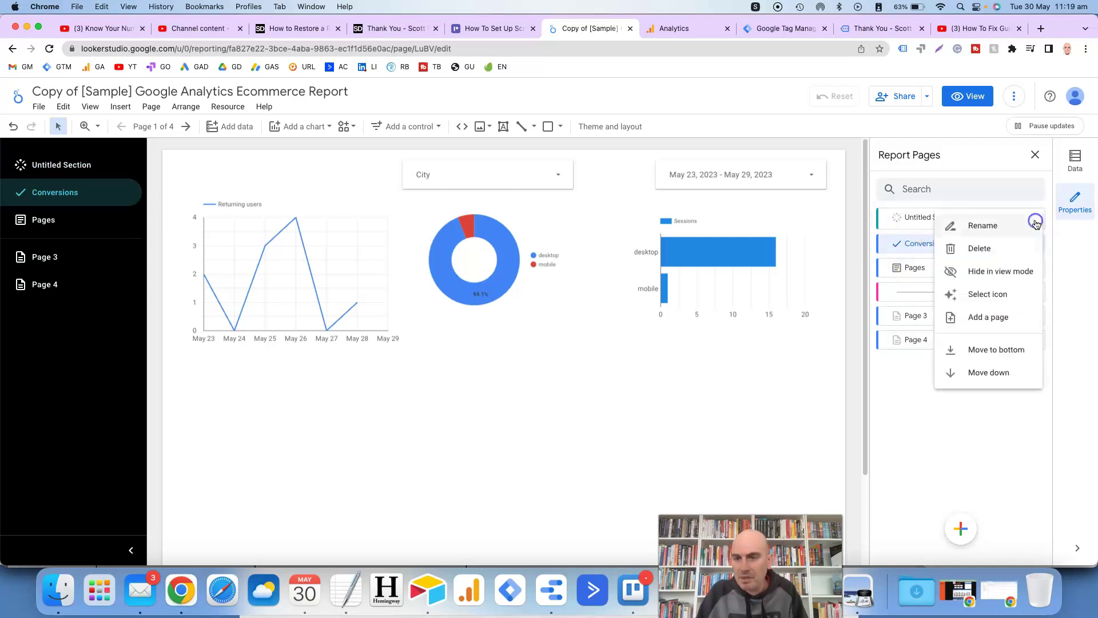
Rename the top section to 'Conversions & Pages'
{"action": "left_click", "coordinate": [1011, 226]}
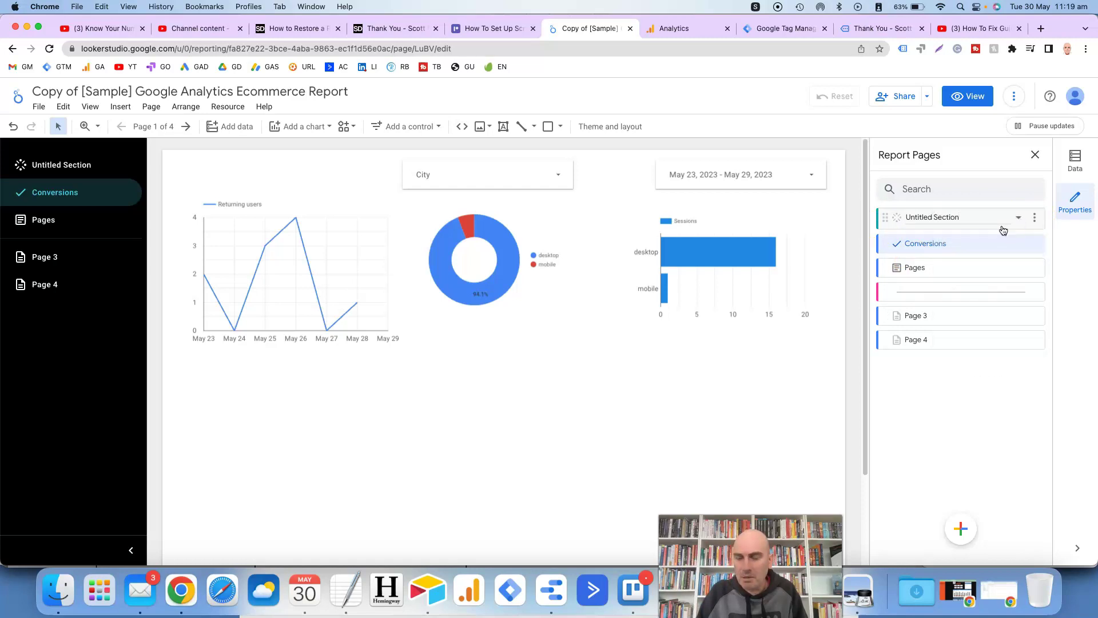
{"action": "key", "text": "BackSpace"}
{"action": "key", "text": "BackSpace"}
{"action": "key", "text": "BackSpace"}
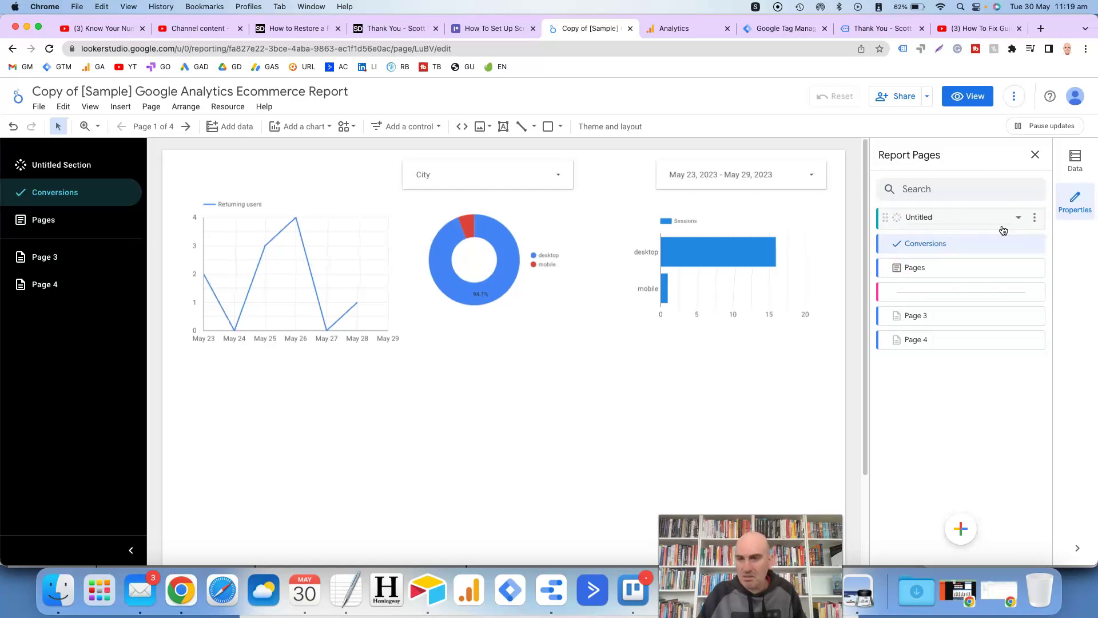
{"action": "key", "text": "BackSpace"}
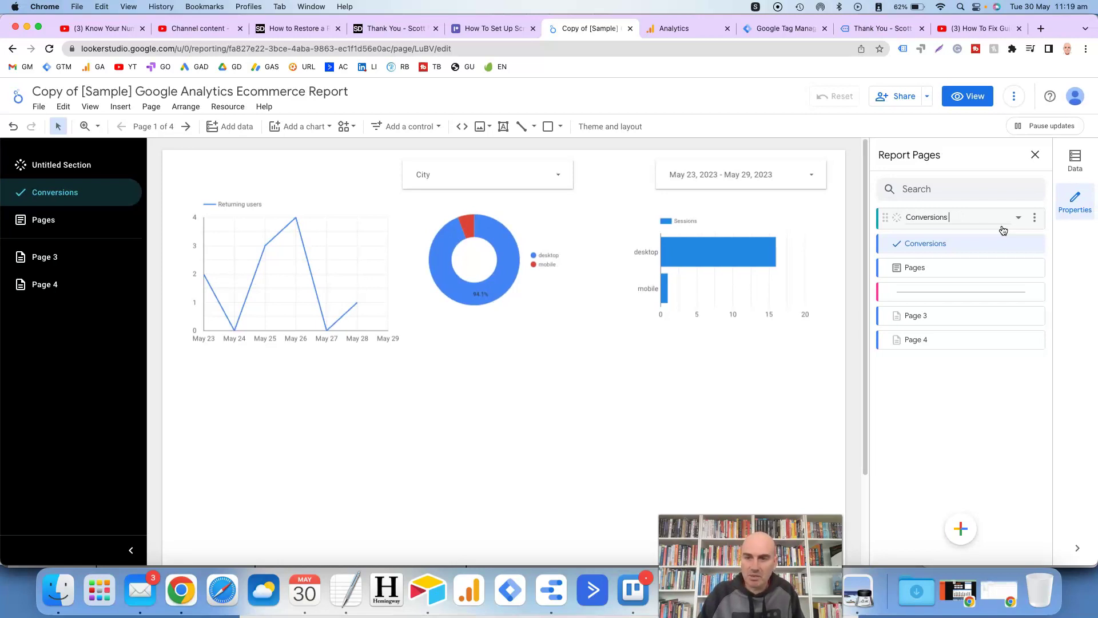
{"action": "type", "text": "Conversions & Pages"}
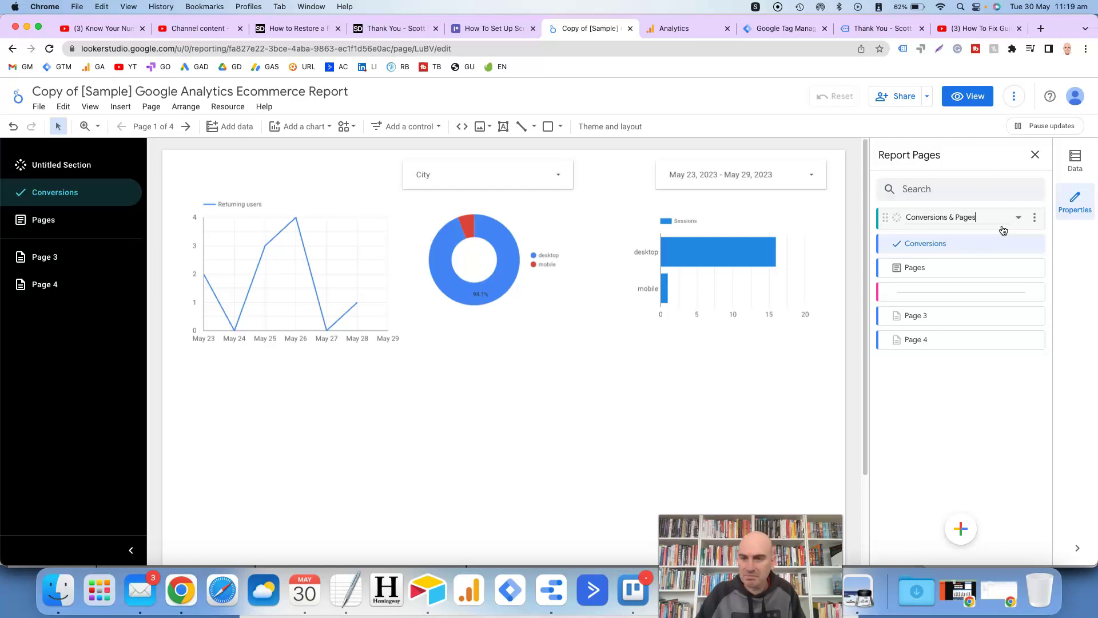
{"action": "left_click", "coordinate": [983, 359]}
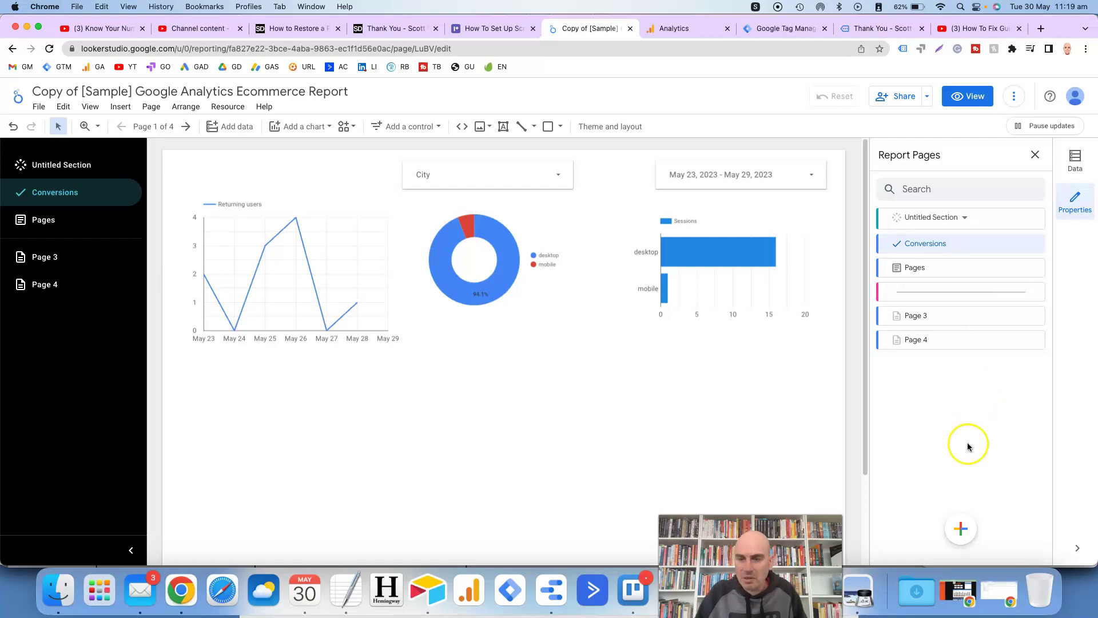
Add a second Untitled Section, undo it, then reload and reopen the page list
{"action": "mouse_move", "coordinate": [962, 532]}
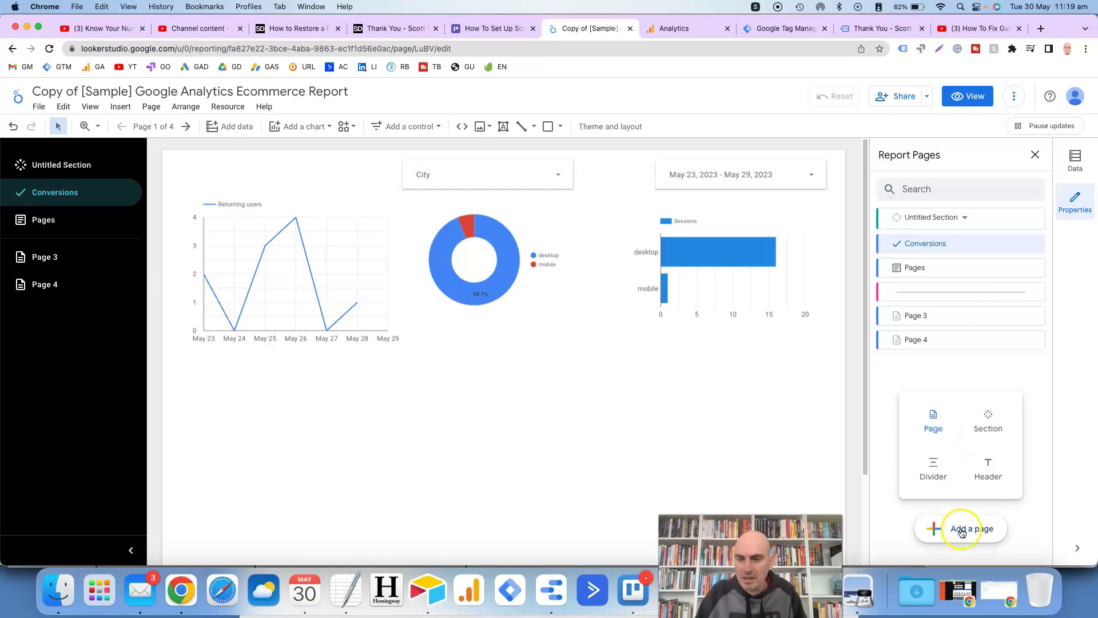
{"action": "left_click", "coordinate": [992, 426]}
{"action": "left_click", "coordinate": [982, 402]}
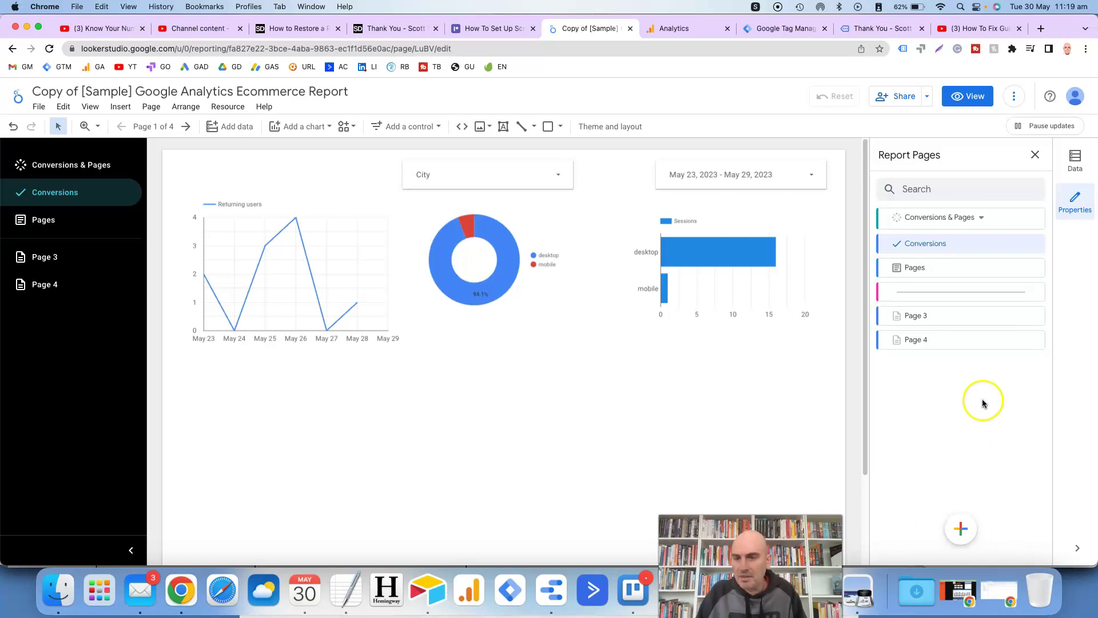
{"action": "key", "text": "super+z"}
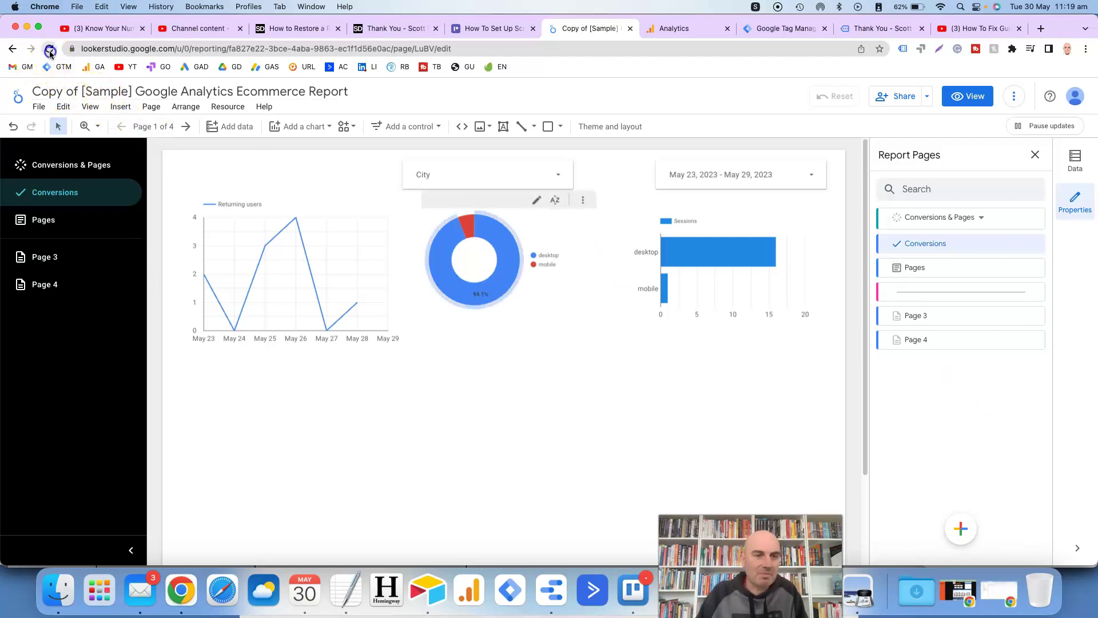
{"action": "key", "text": "super+r"}
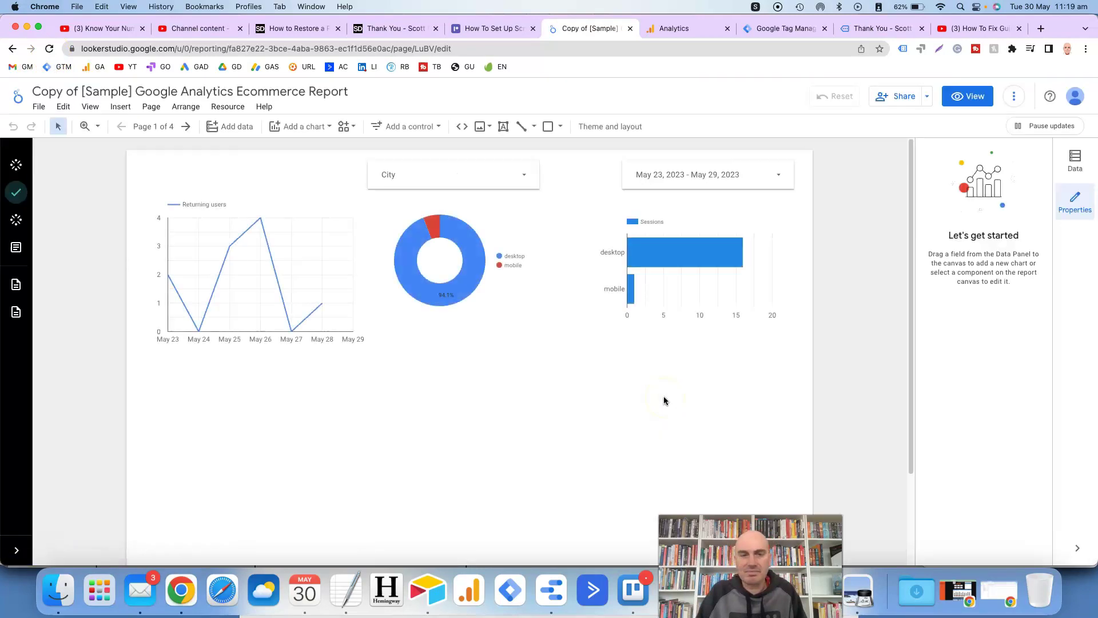
{"action": "left_click", "coordinate": [162, 127]}
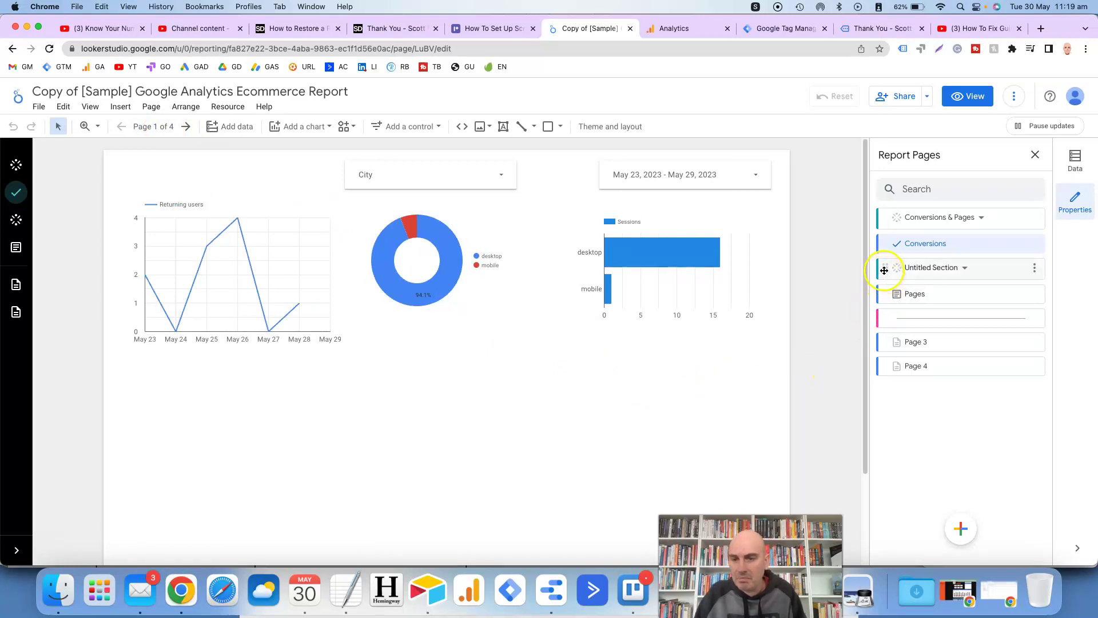
Move Untitled Section below Pages and delete the divider row above Page 3 and Page 4
{"action": "left_click_drag", "start_coordinate": [884, 270], "coordinate": [882, 289]}
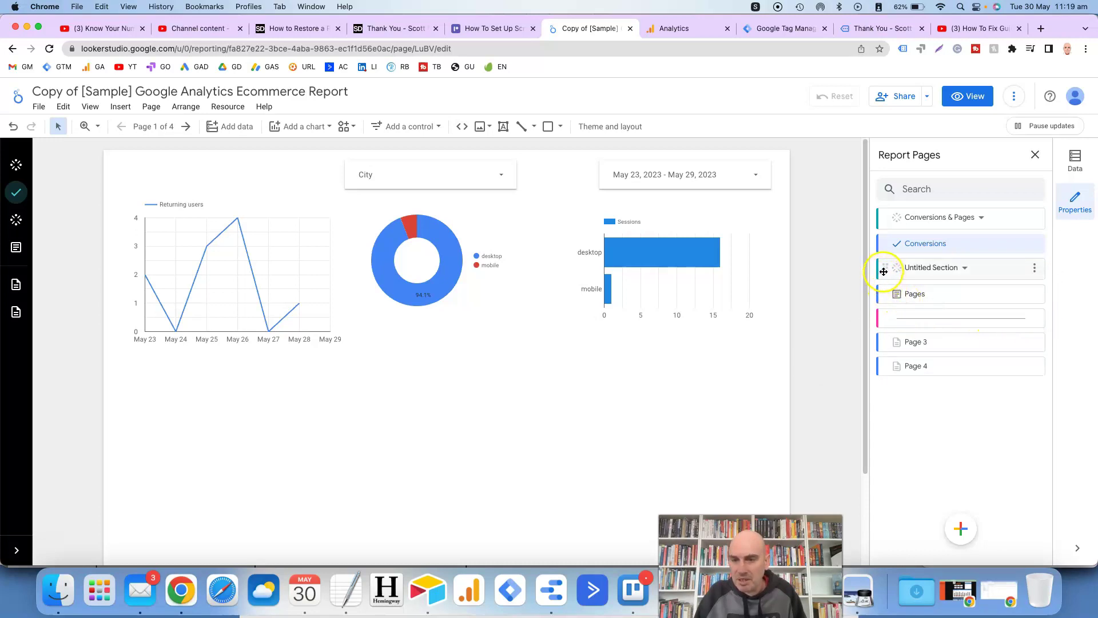
{"action": "left_click_drag", "start_coordinate": [883, 270], "coordinate": [881, 288]}
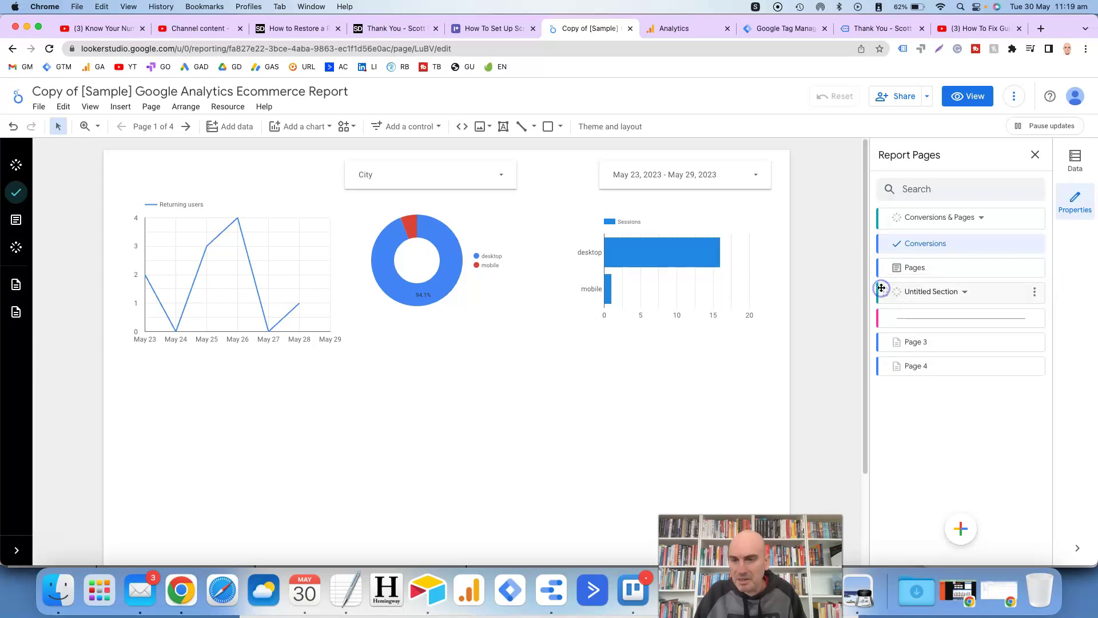
{"action": "left_click", "coordinate": [1036, 322]}
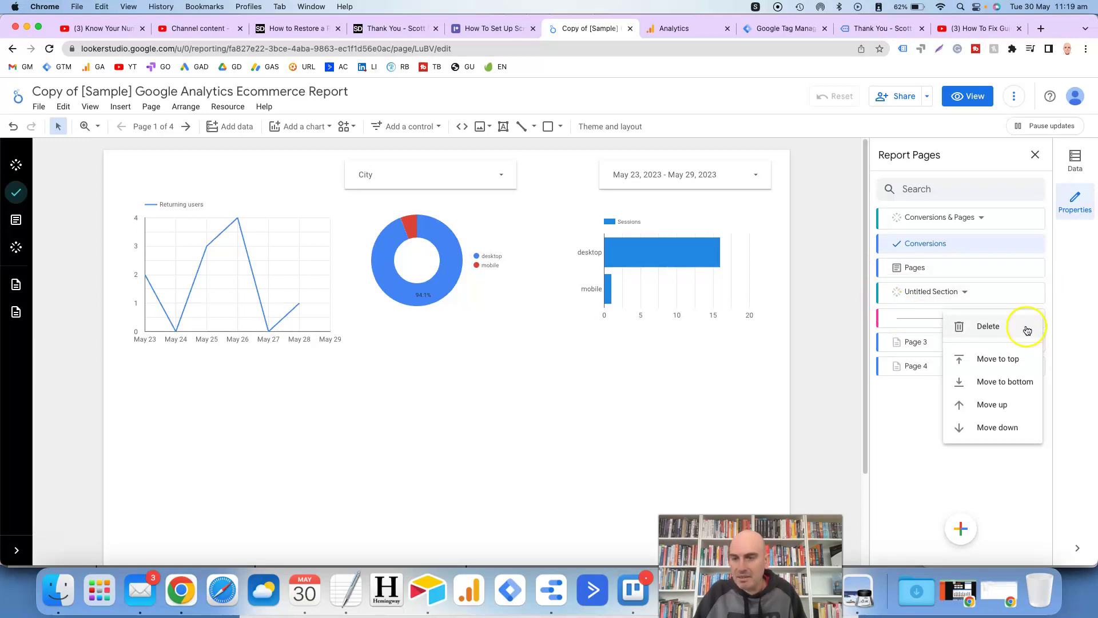
{"action": "left_click", "coordinate": [1019, 326]}
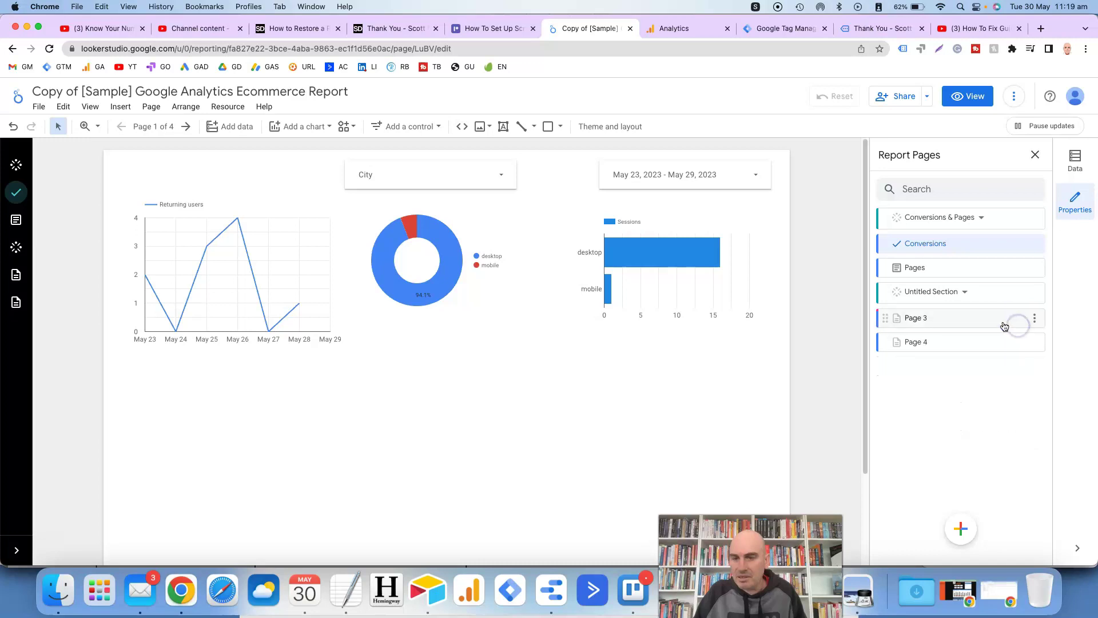
{"action": "left_click", "coordinate": [1036, 294]}
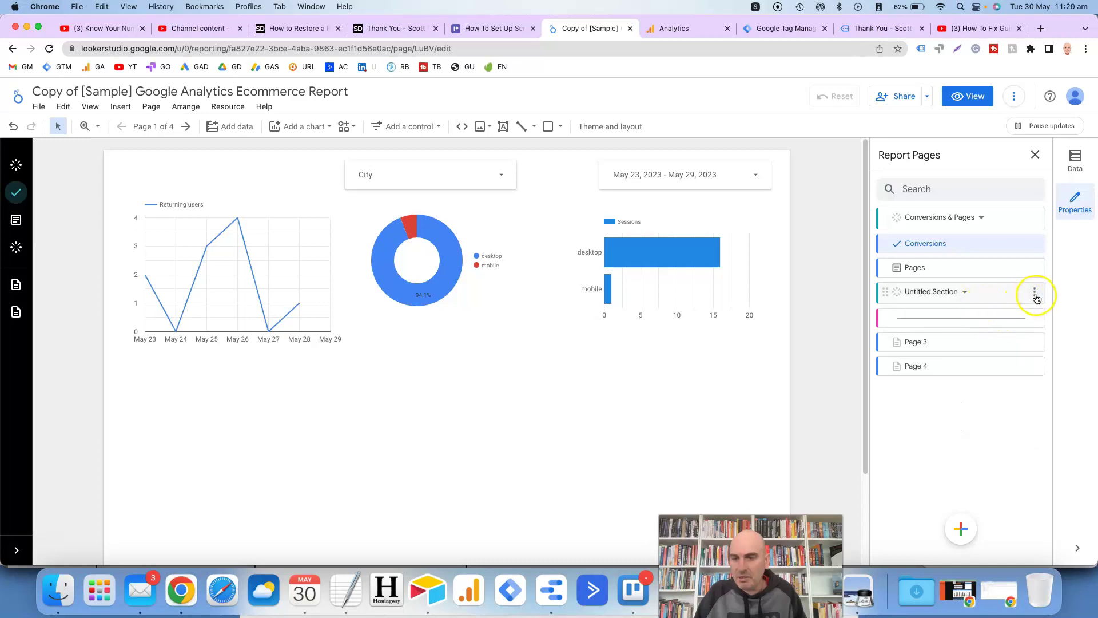
{"action": "left_click", "coordinate": [1036, 323]}
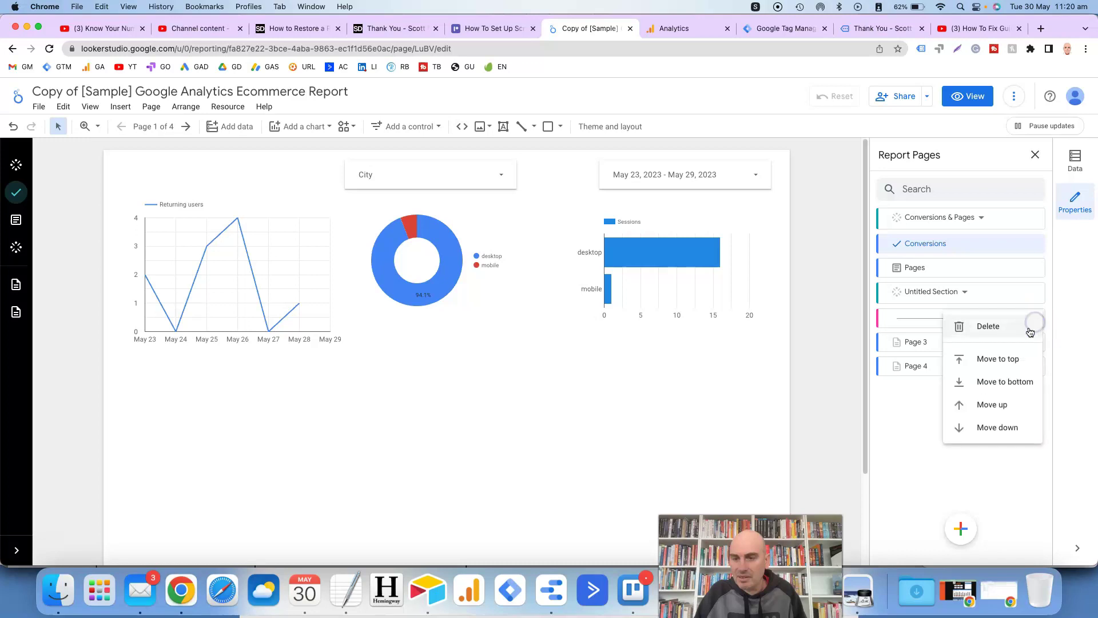
{"action": "left_click", "coordinate": [1017, 327]}
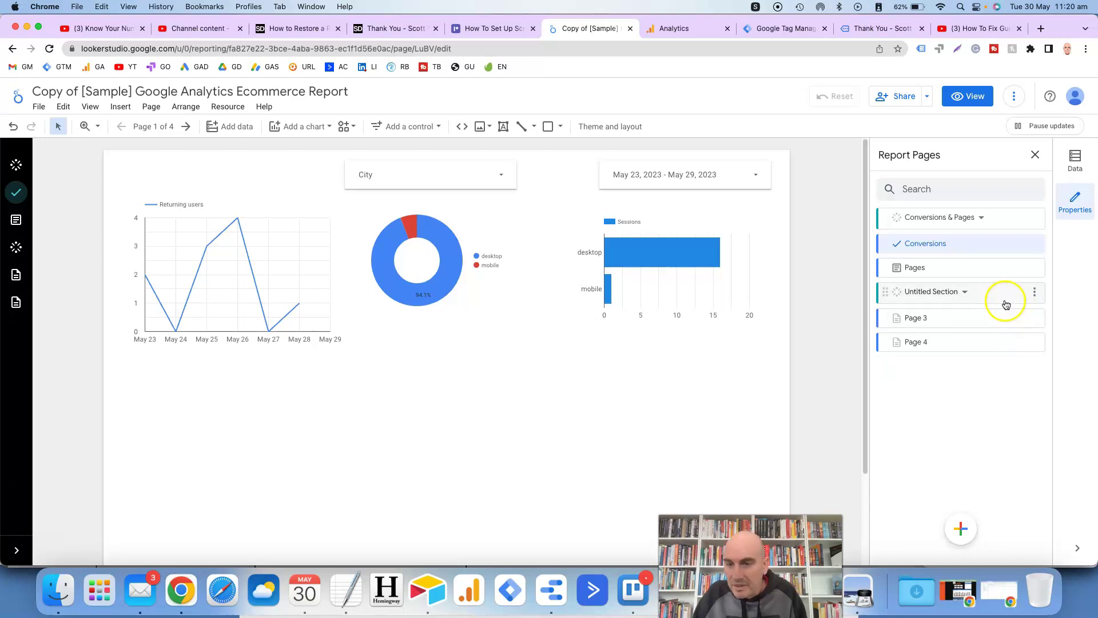
Rename Untitled Section to 'Section 2' and expand the report's left navigation to show page names
{"action": "left_click", "coordinate": [1035, 296]}
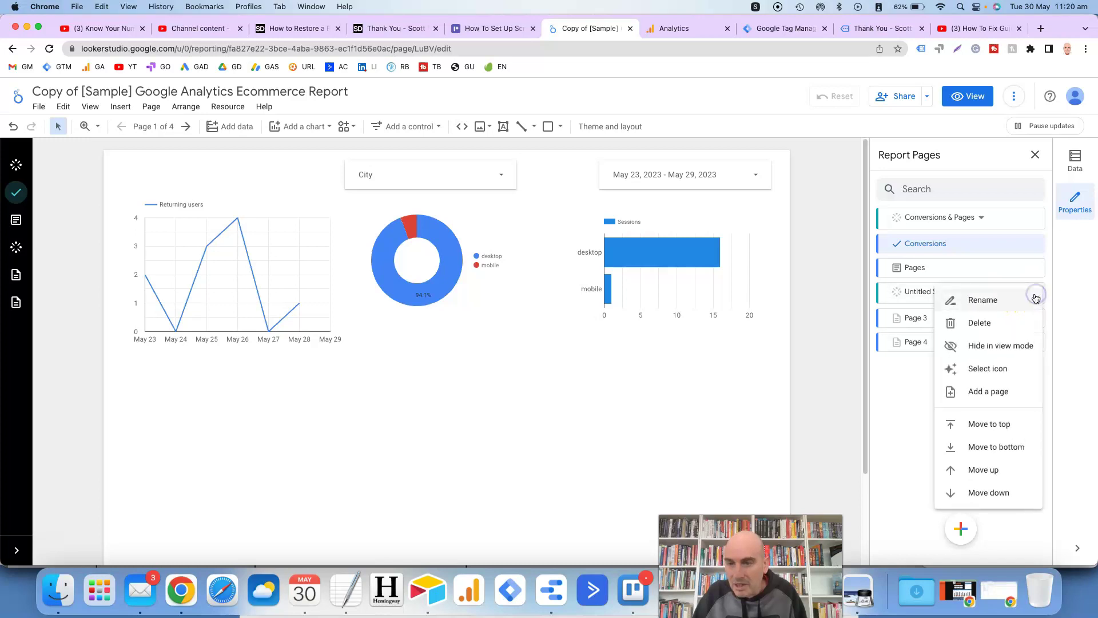
{"action": "left_click", "coordinate": [1019, 302]}
{"action": "left_click_drag", "start_coordinate": [981, 293], "coordinate": [933, 294]}
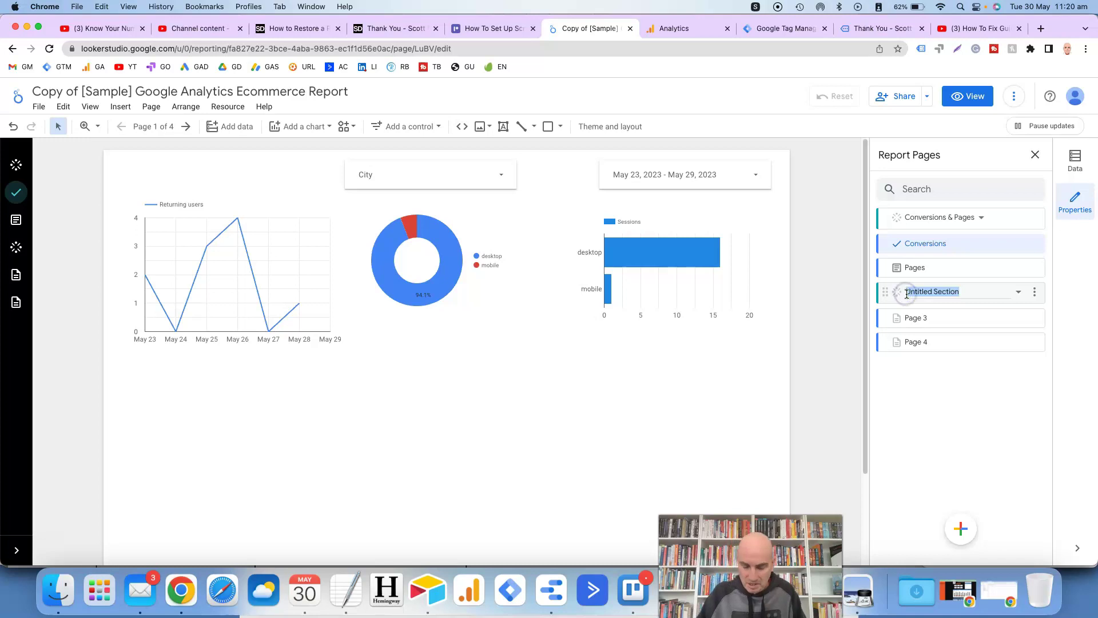
{"action": "type", "text": "S"}
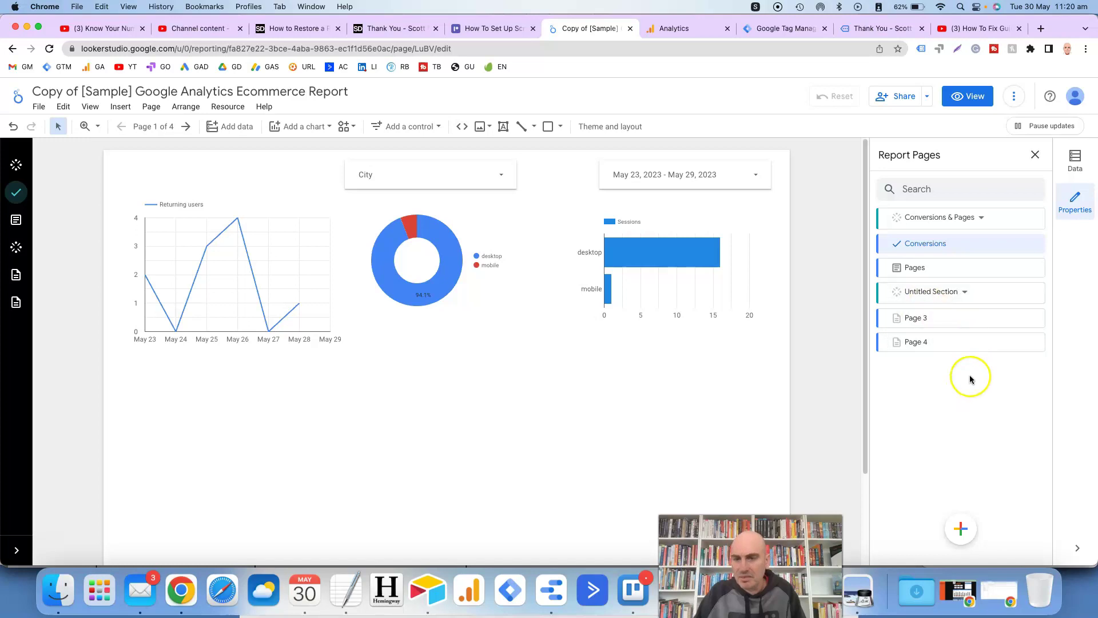
{"action": "left_click", "coordinate": [1036, 298]}
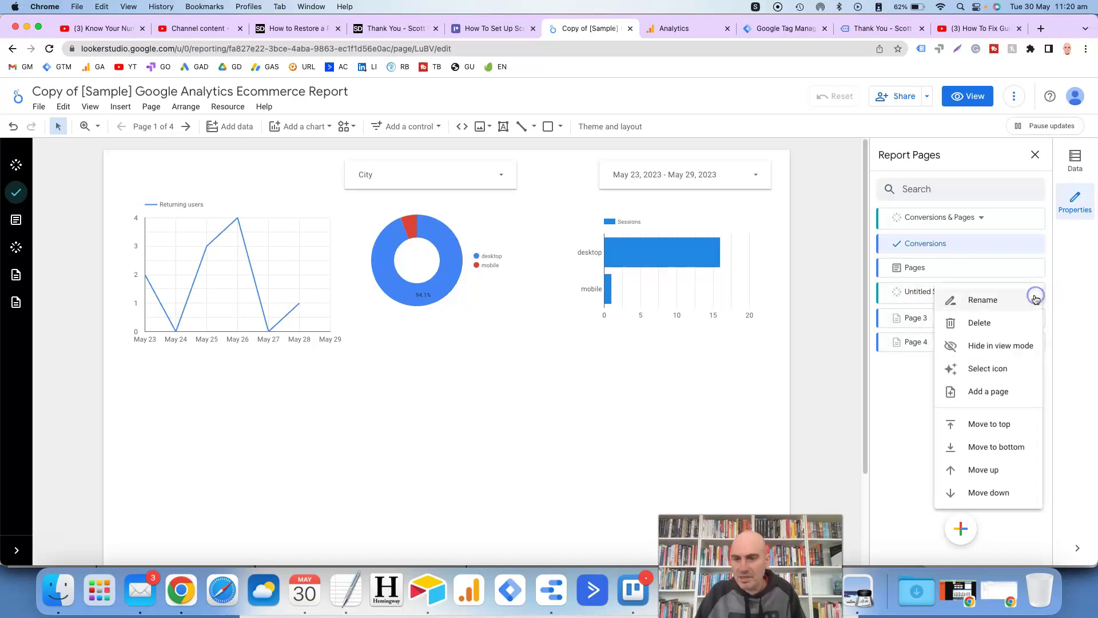
{"action": "left_click", "coordinate": [1018, 306]}
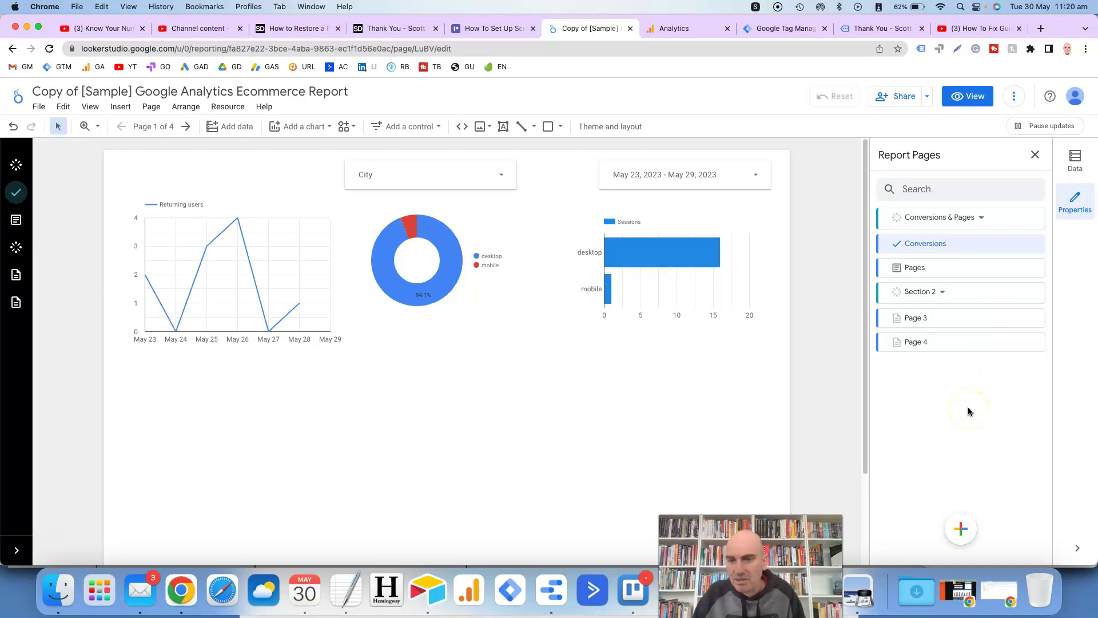
{"action": "left_click", "coordinate": [16, 556]}
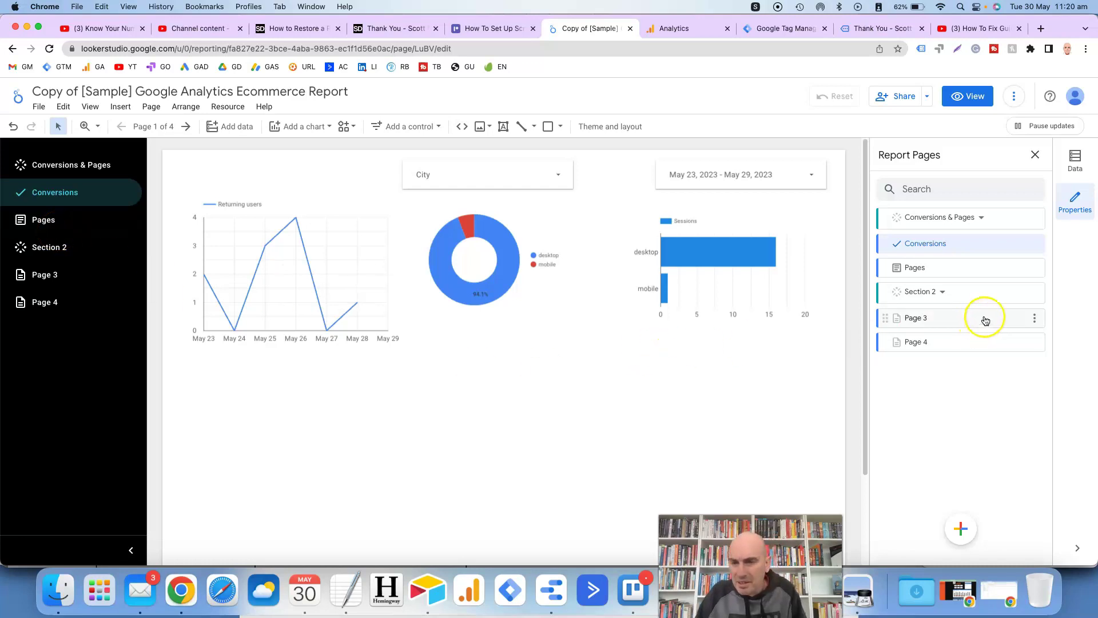
Give Section 2 the heart-shaped Favorite icon
{"action": "left_click", "coordinate": [1034, 295]}
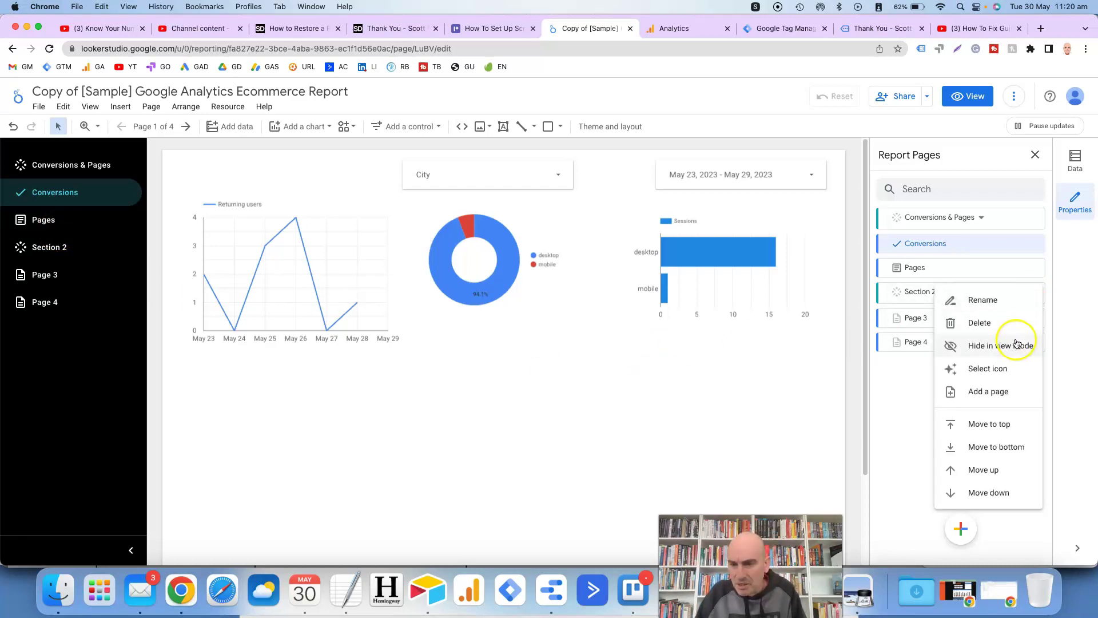
{"action": "left_click", "coordinate": [1003, 370]}
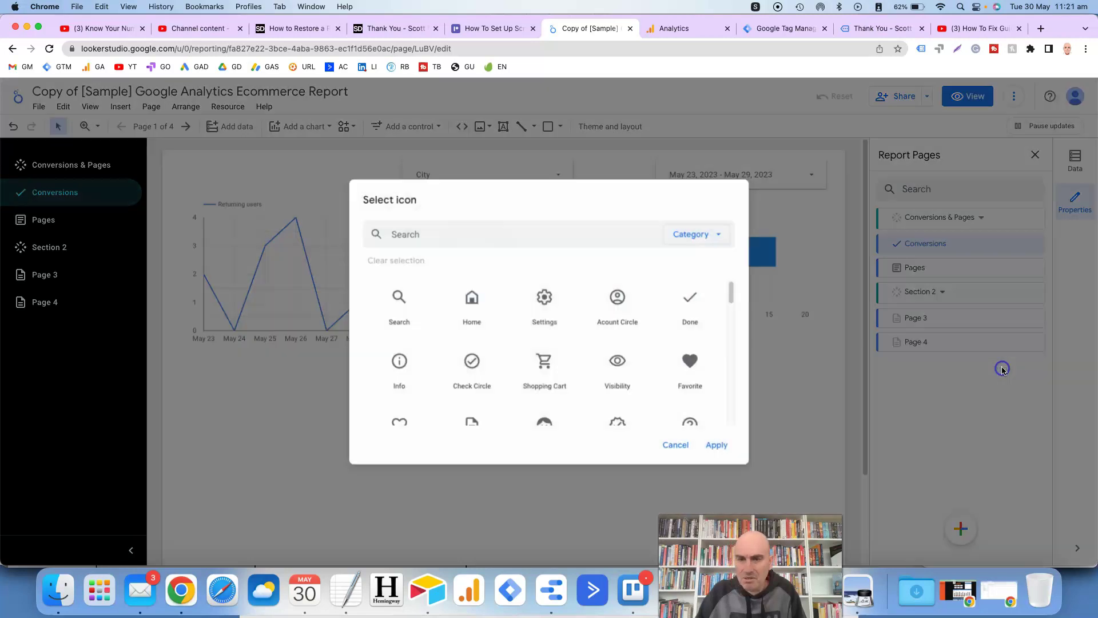
{"action": "scroll", "coordinate": [670, 365], "scroll_direction": "down", "scroll_amount": 2}
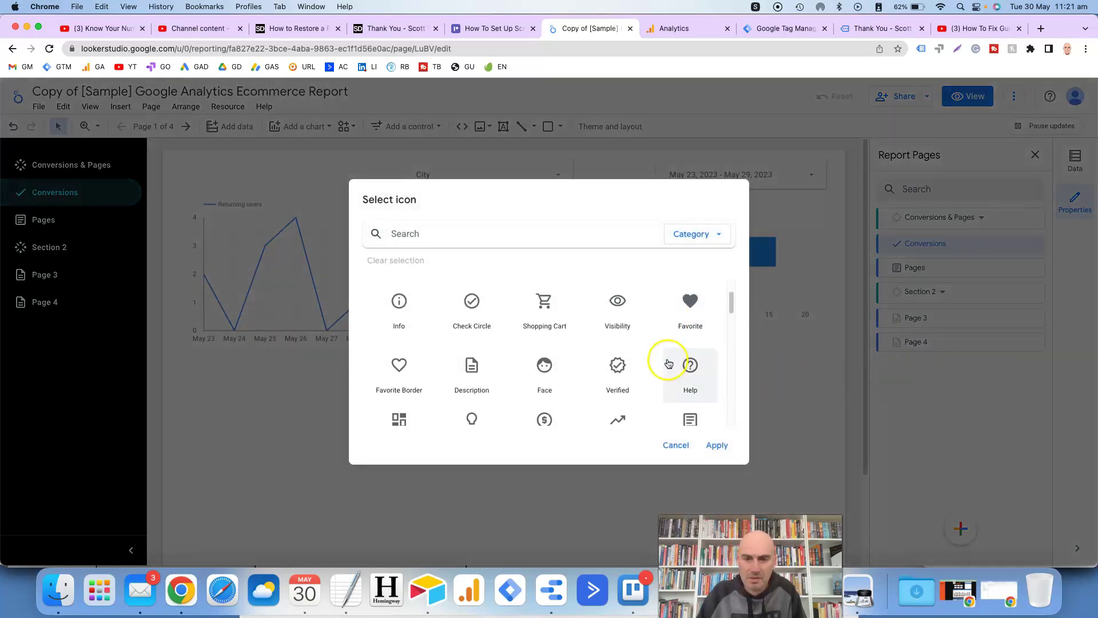
{"action": "left_click", "coordinate": [690, 311]}
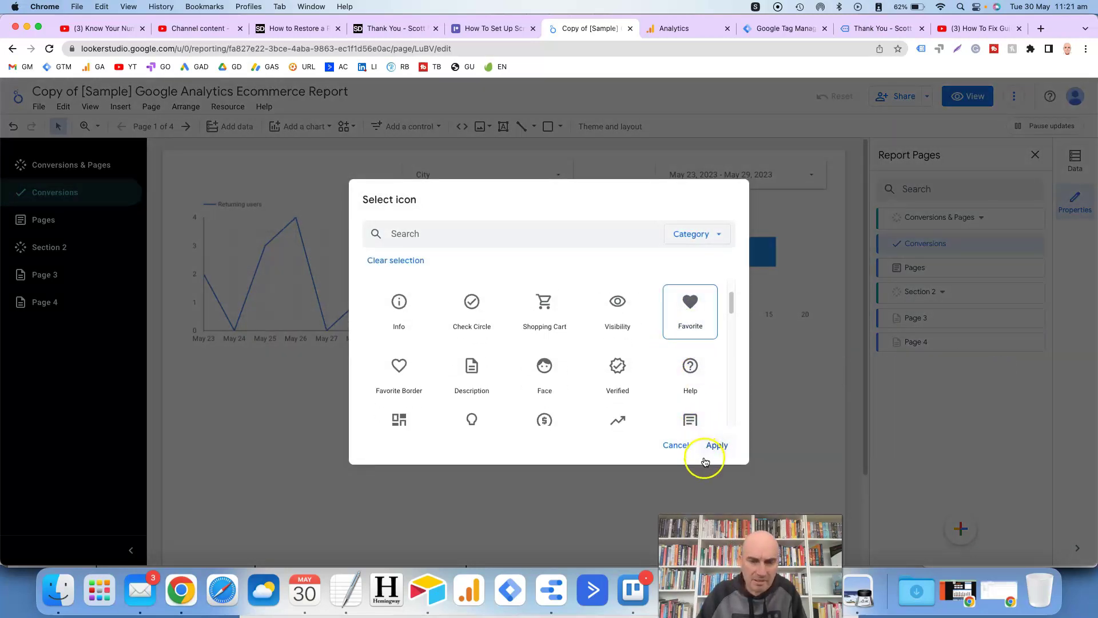
{"action": "left_click", "coordinate": [717, 445]}
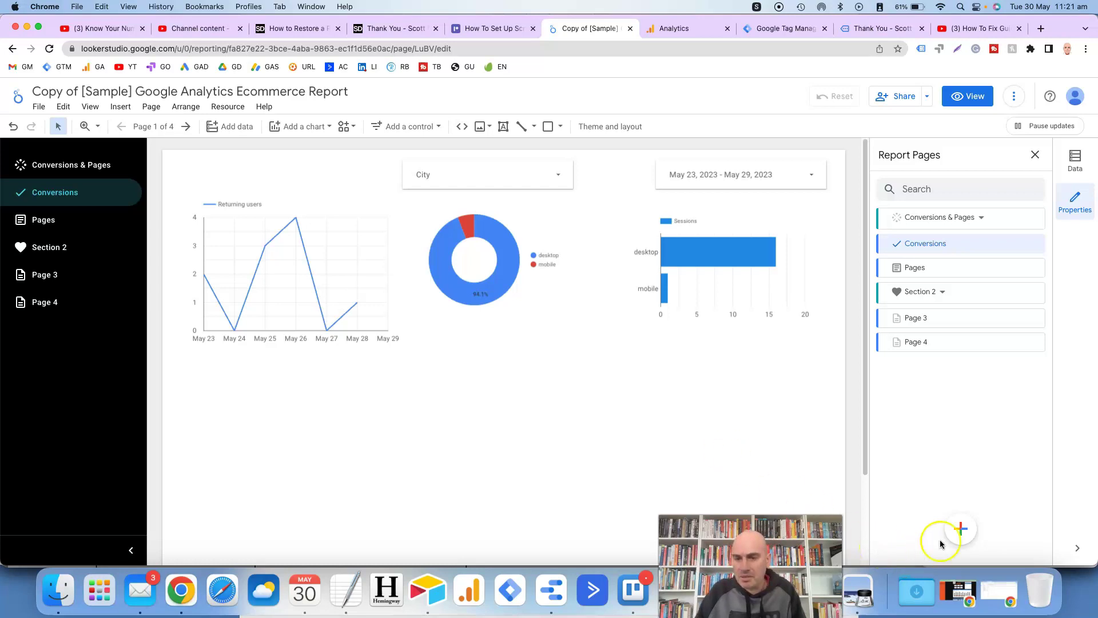
{"action": "mouse_move", "coordinate": [962, 535]}
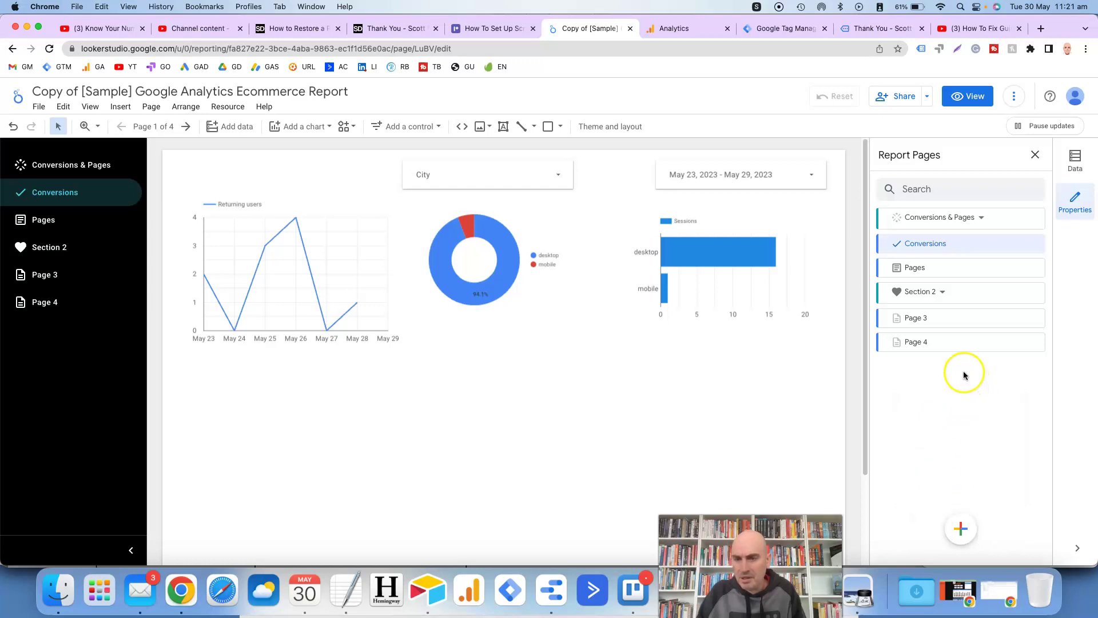
{"action": "left_click", "coordinate": [1035, 296]}
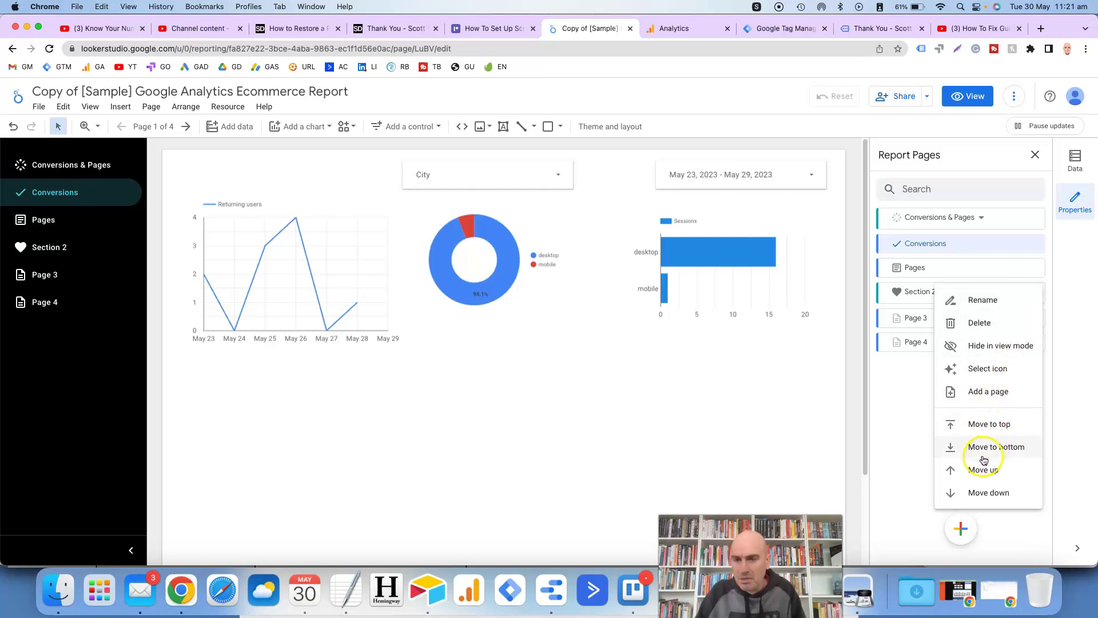
{"action": "left_click", "coordinate": [904, 412]}
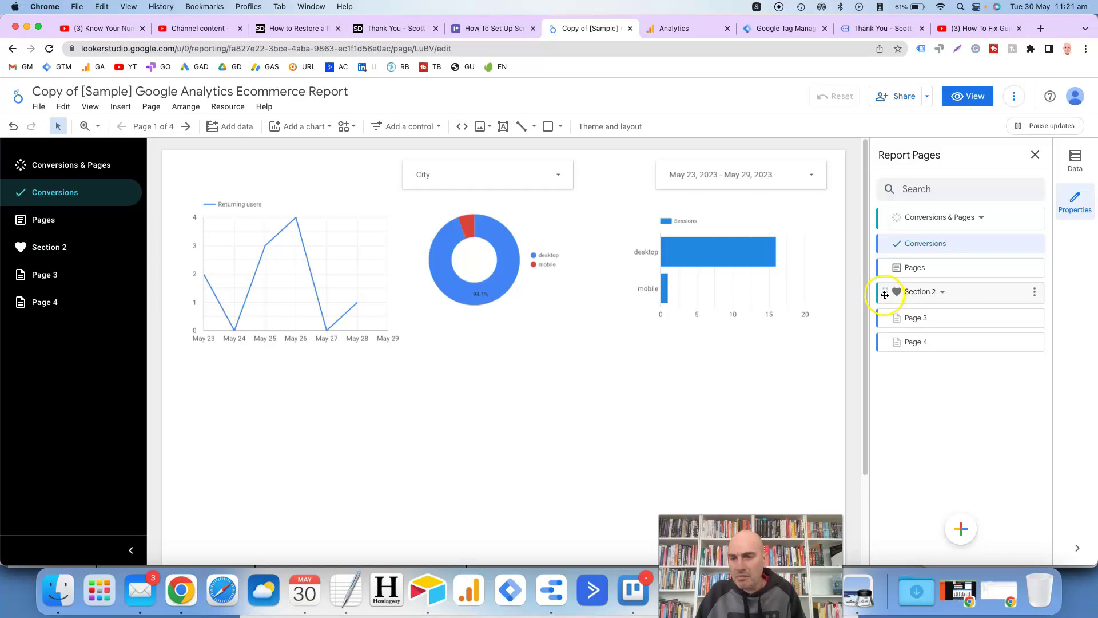
{"action": "mouse_move", "coordinate": [886, 293]}
{"action": "left_mouse_down"}
{"action": "mouse_move", "coordinate": [884, 274]}
{"action": "mouse_move", "coordinate": [886, 287]}
{"action": "left_mouse_up"}
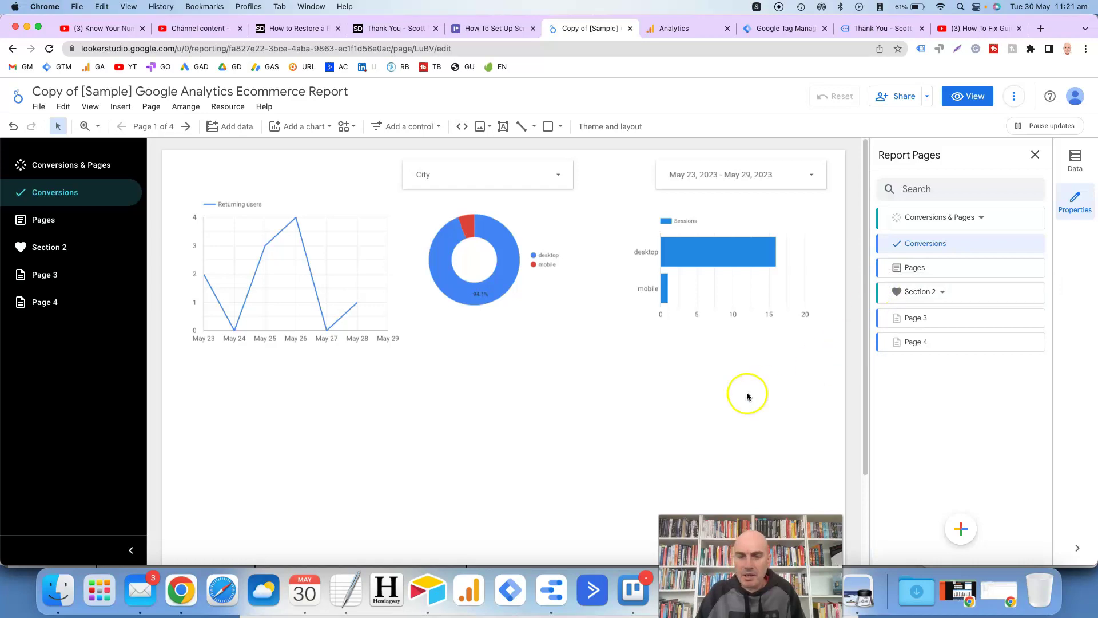